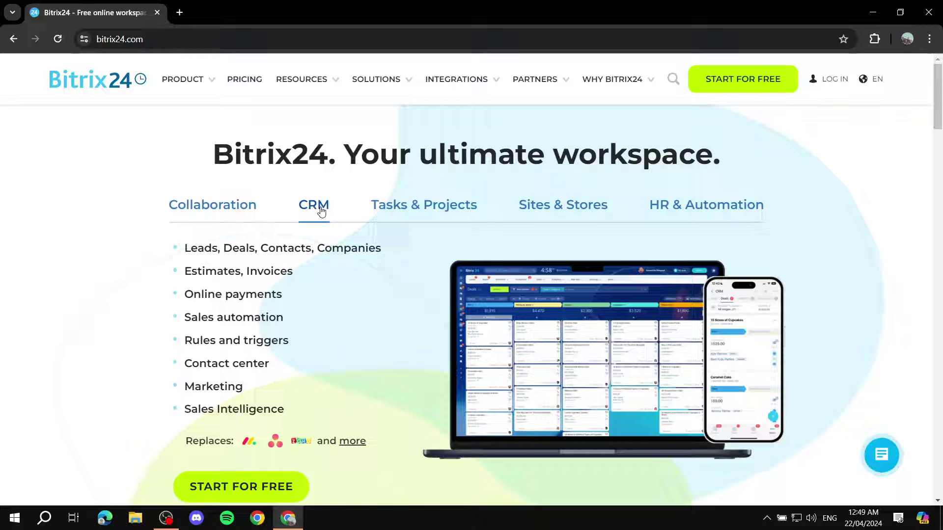
- Review the Tasks & Projects and HR & Automation feature overviews on the Bitrix24 home page
left_click_drag(344, 160, 721, 137)
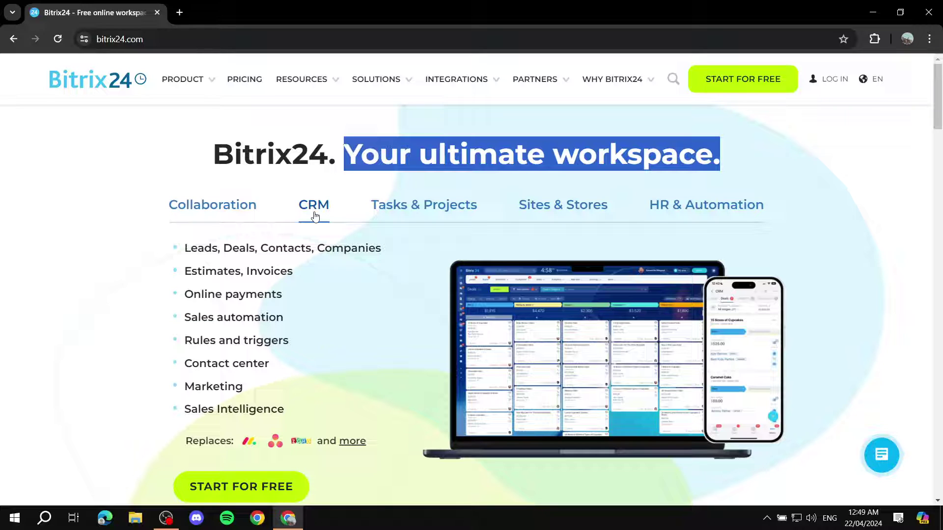
left_click(420, 205)
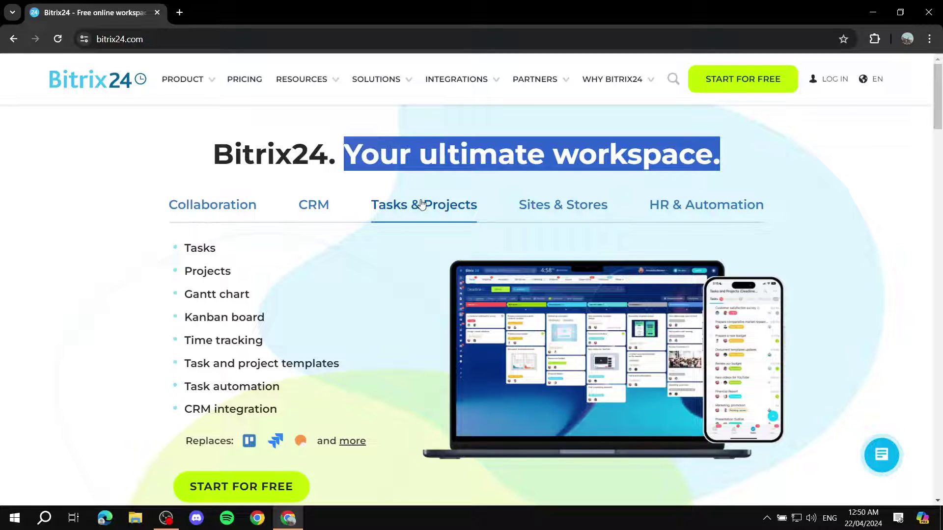
left_click(733, 207)
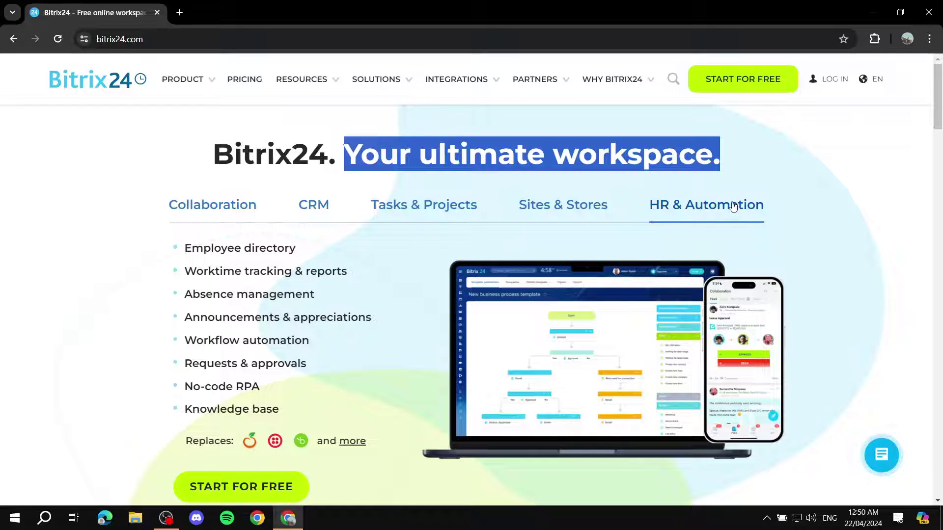
left_click(750, 162)
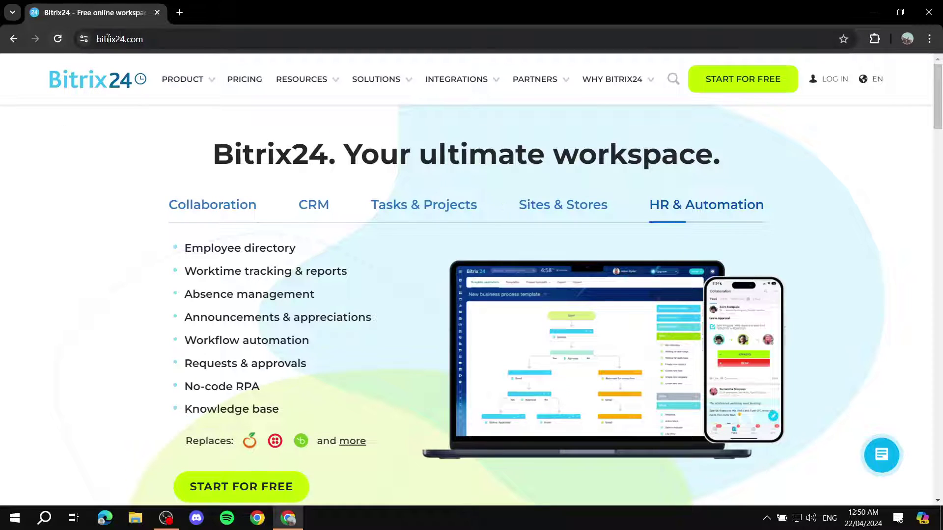
mouse_move(415, 214)
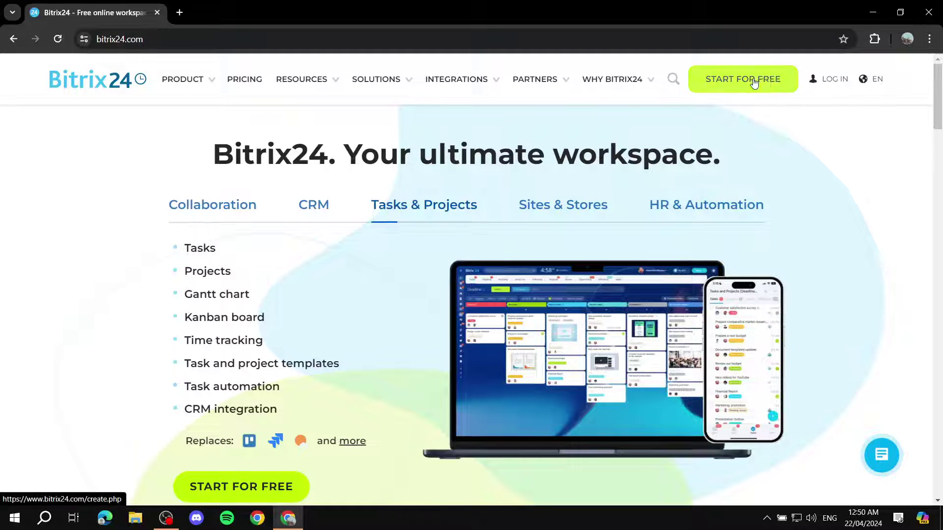
- Open the Bitrix24 pricing page and review the plan prices with monthly billing
left_click(248, 80)
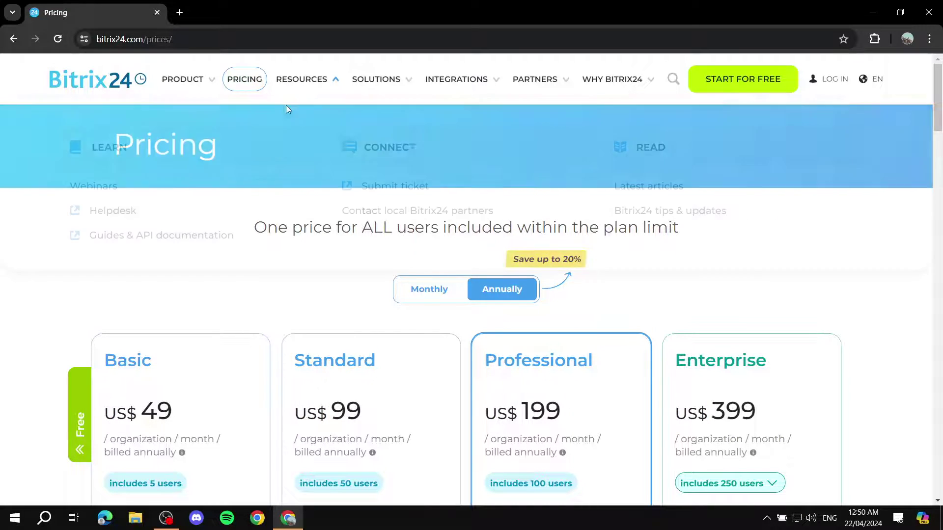
left_click(426, 290)
scroll(639, 249, "down", 1)
scroll(639, 248, "down", 5)
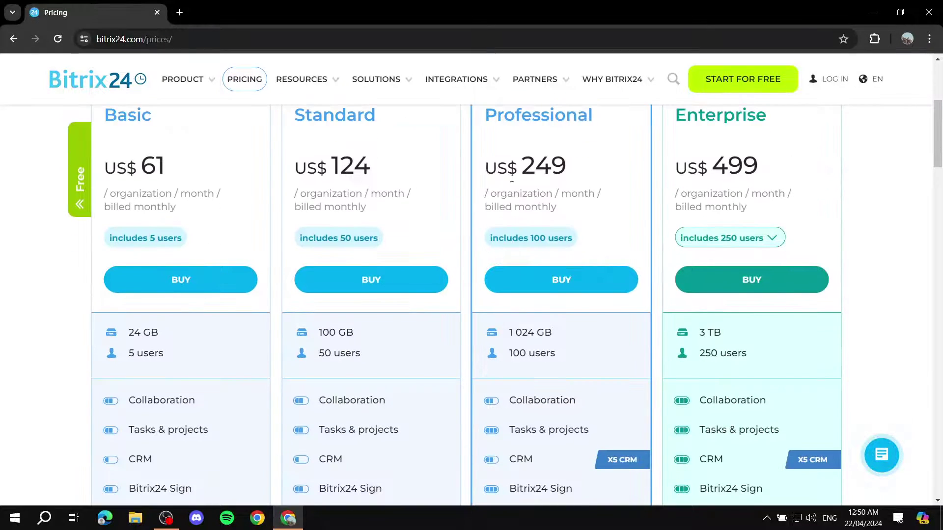
scroll(297, 227, "up", 2)
scroll(391, 231, "up", 3)
scroll(400, 232, "down", 3)
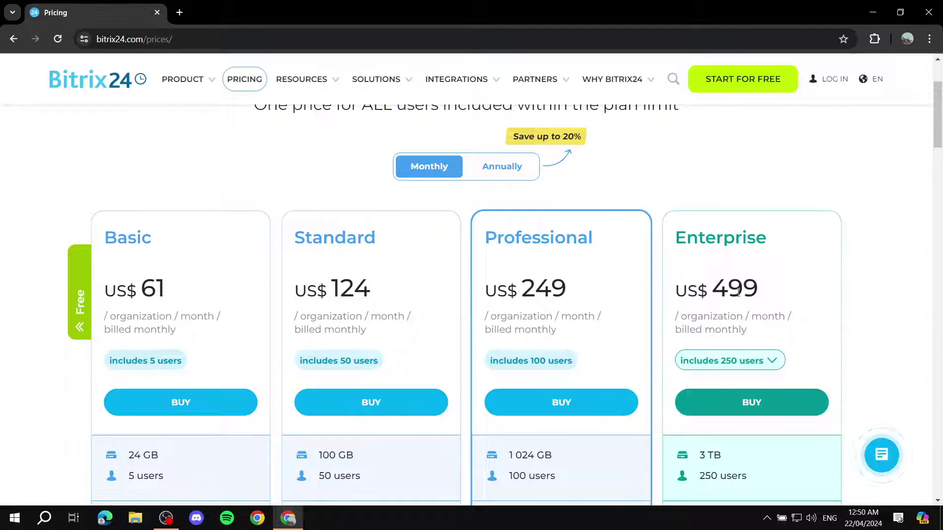
scroll(615, 289, "down", 2)
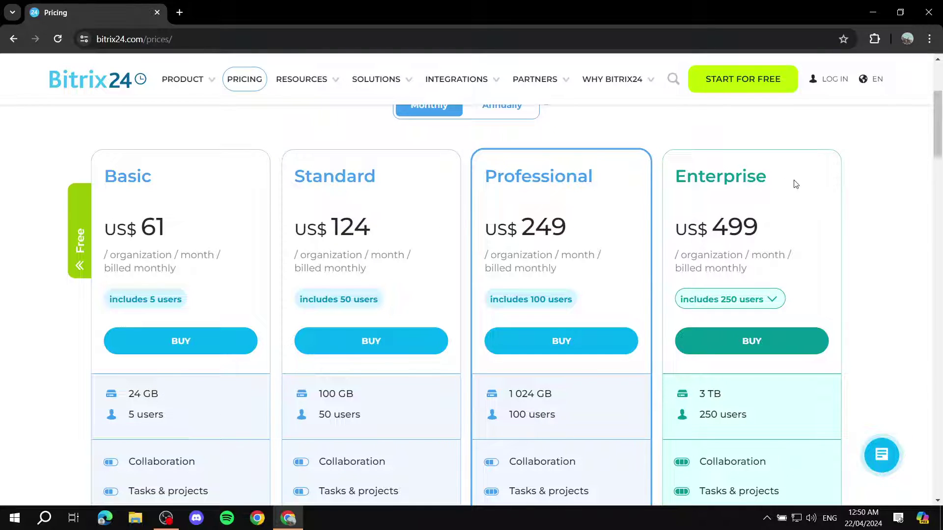
scroll(795, 184, "down", 20)
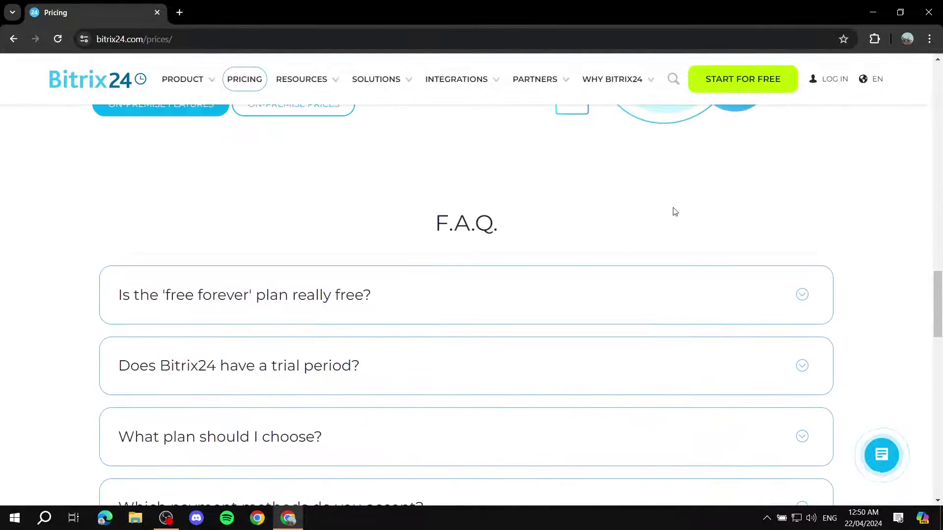
scroll(676, 212, "up", 18)
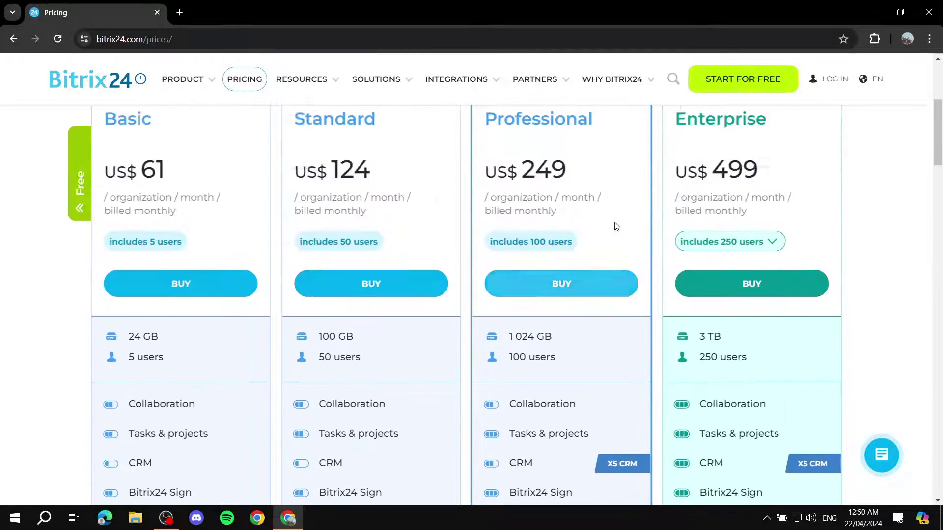
scroll(617, 226, "up", 5)
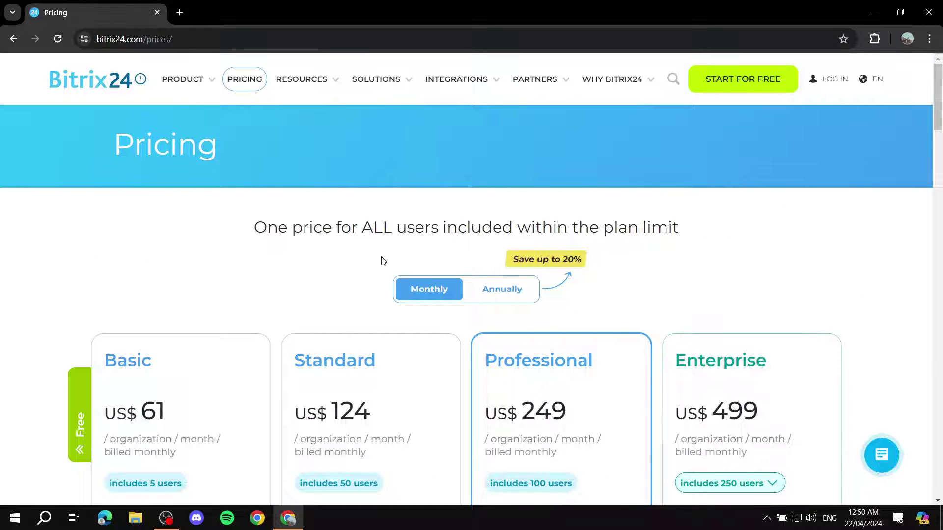
- Compare the user limits, storage and included features of the Basic, Standard, Professional and Enterprise plans
scroll(373, 263, "down", 2)
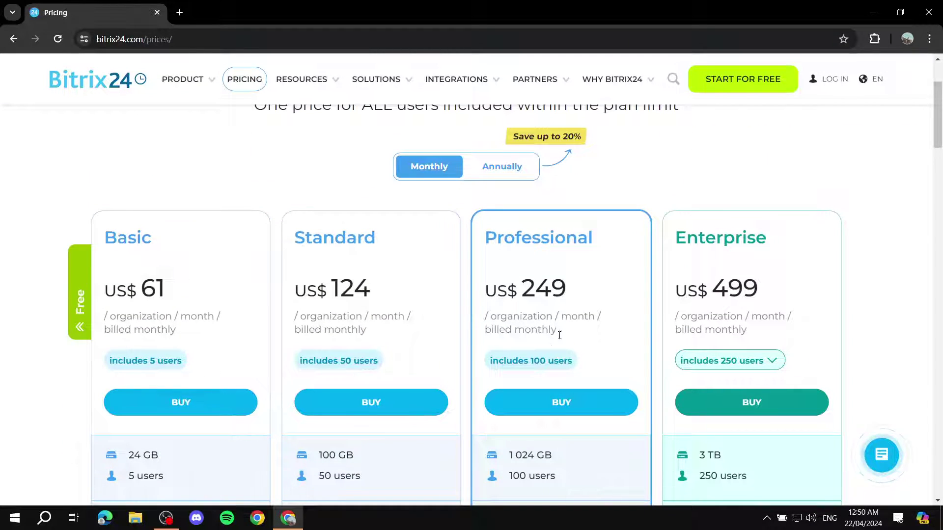
scroll(610, 316, "down", 2)
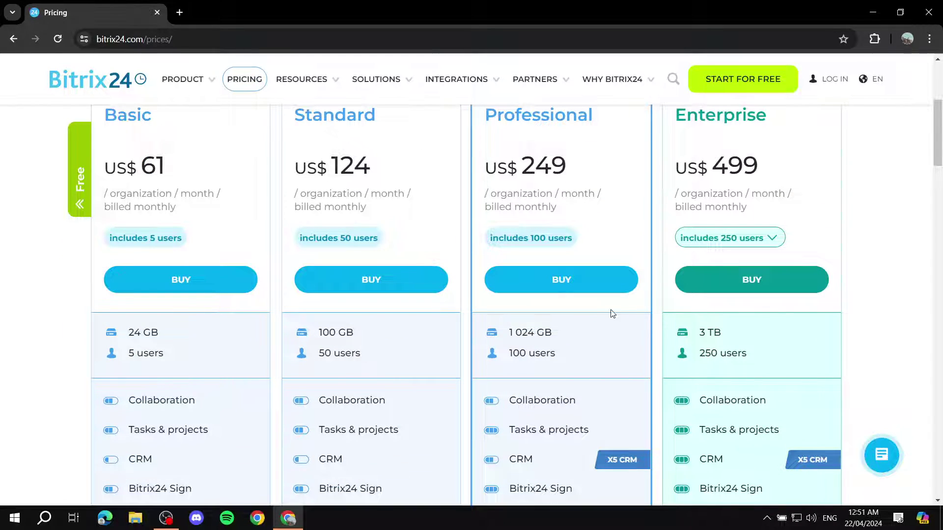
scroll(666, 221, "up", 1)
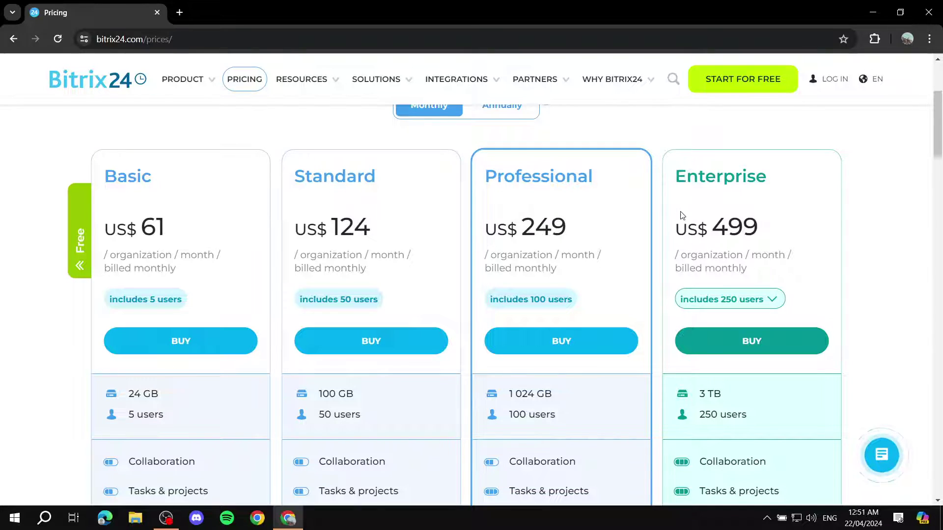
scroll(712, 334, "down", 3)
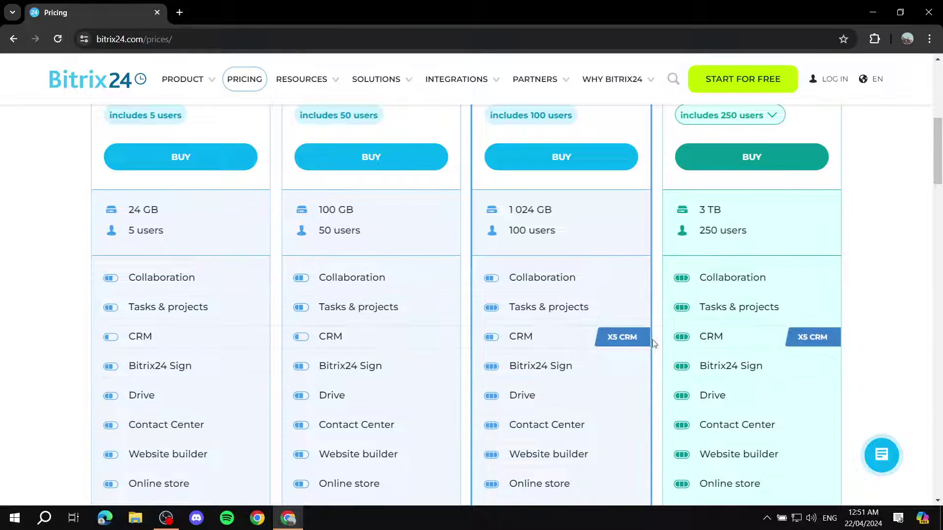
scroll(641, 349, "up", 4)
scroll(584, 334, "down", 3)
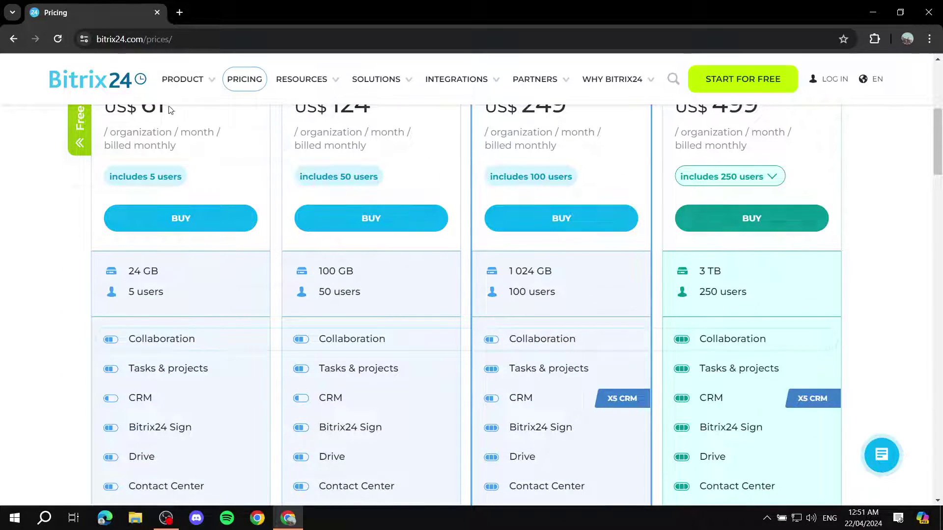
scroll(836, 280, "down", 4)
scroll(537, 270, "down", 2)
scroll(684, 312, "up", 7)
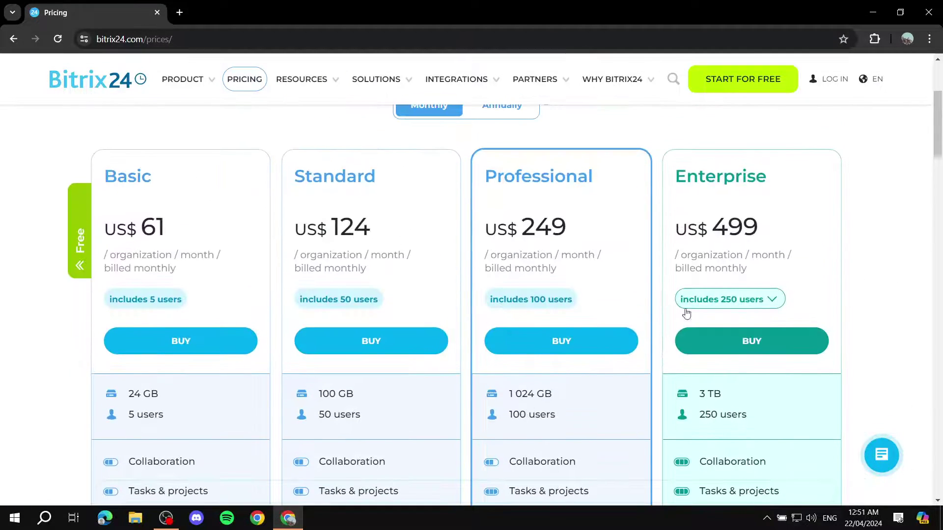
- Switch the plan prices to annual billing and review them
scroll(882, 267, "up", 3)
scroll(882, 267, "down", 1)
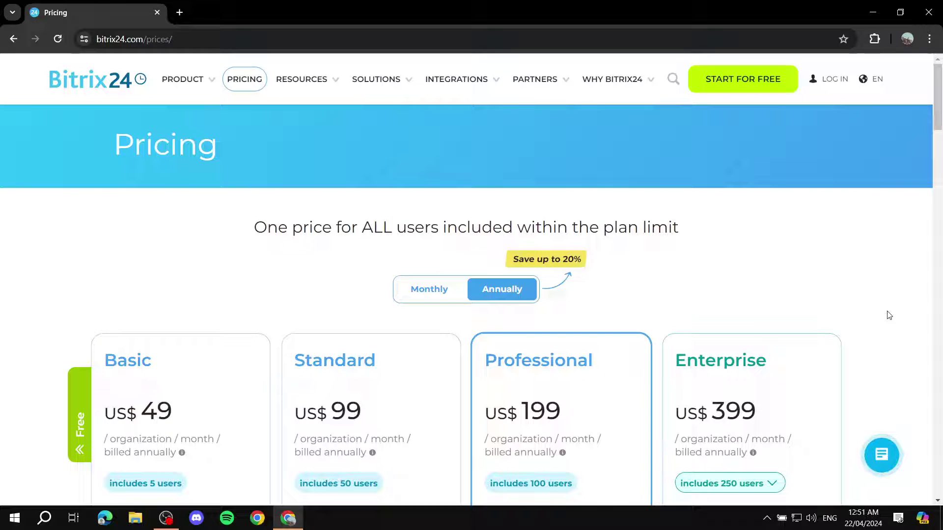
scroll(817, 296, "down", 3)
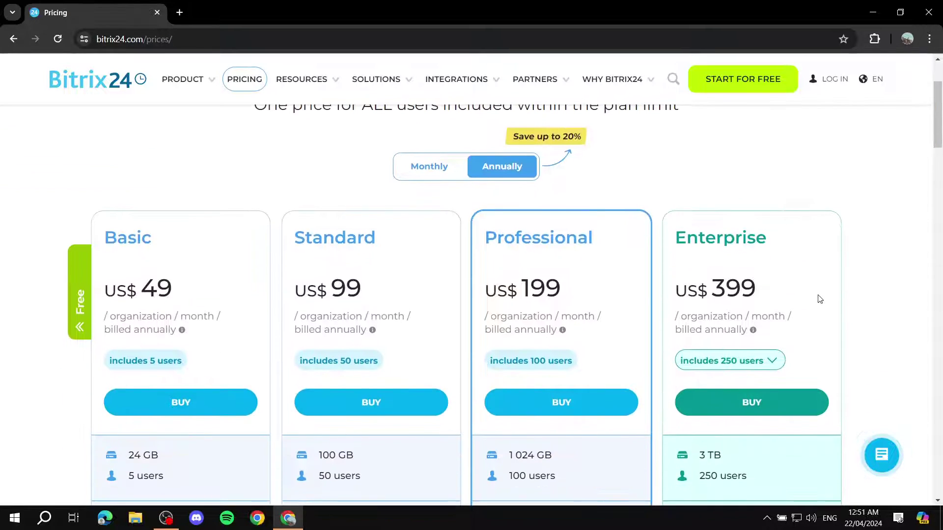
mouse_move(813, 263)
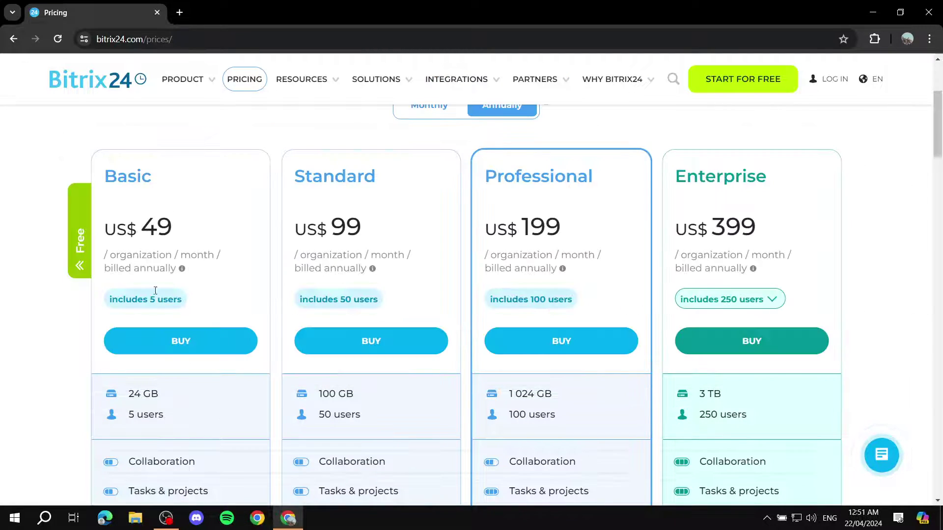
- Reveal the Free plan in the pricing comparison and check its price and user allowance
left_click(81, 265)
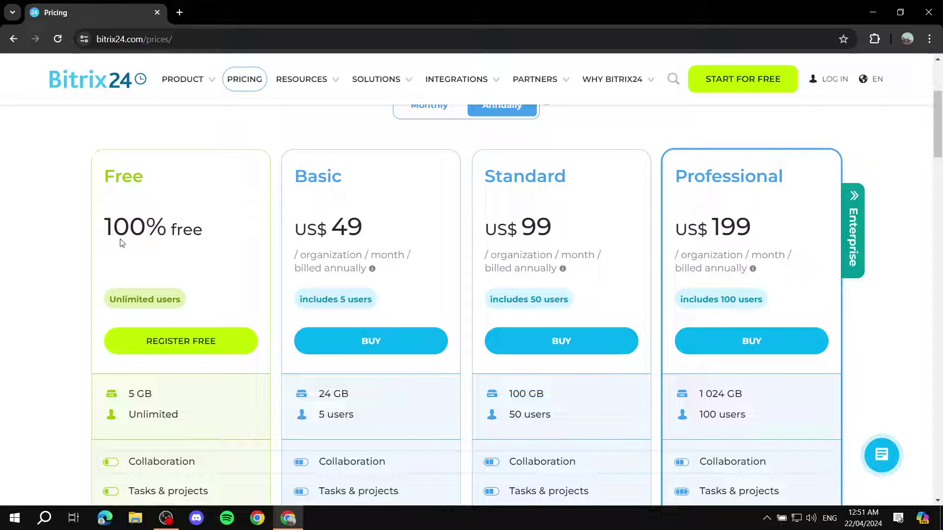
left_click_drag(106, 228, 220, 229)
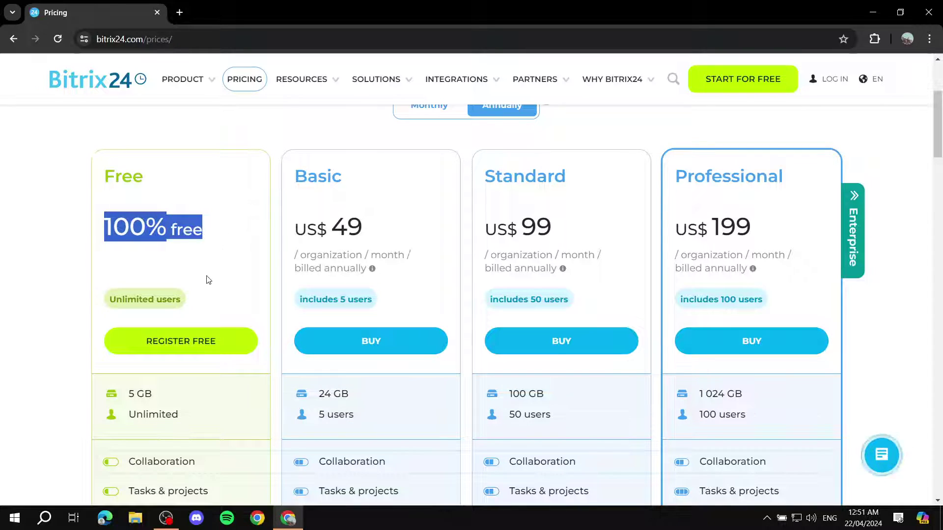
scroll(196, 275, "down", 3)
scroll(224, 178, "up", 1)
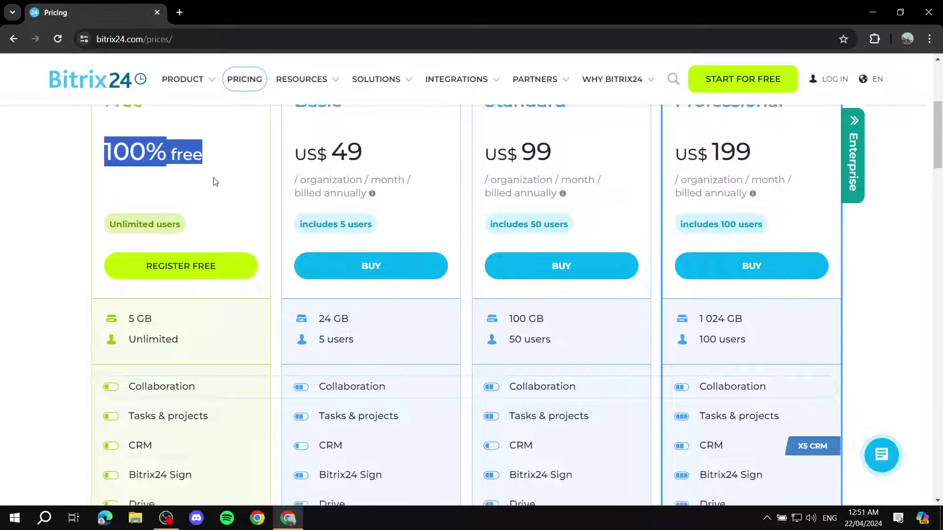
left_click_drag(110, 237, 211, 238)
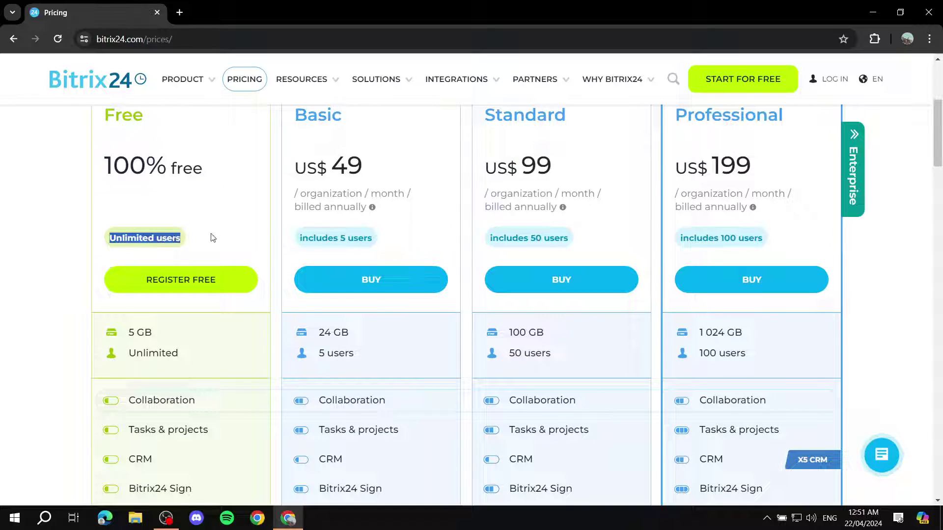
left_click(171, 220)
- Examine the Free plan's storage and included features alongside those of the paid plans
scroll(167, 293, "down", 2)
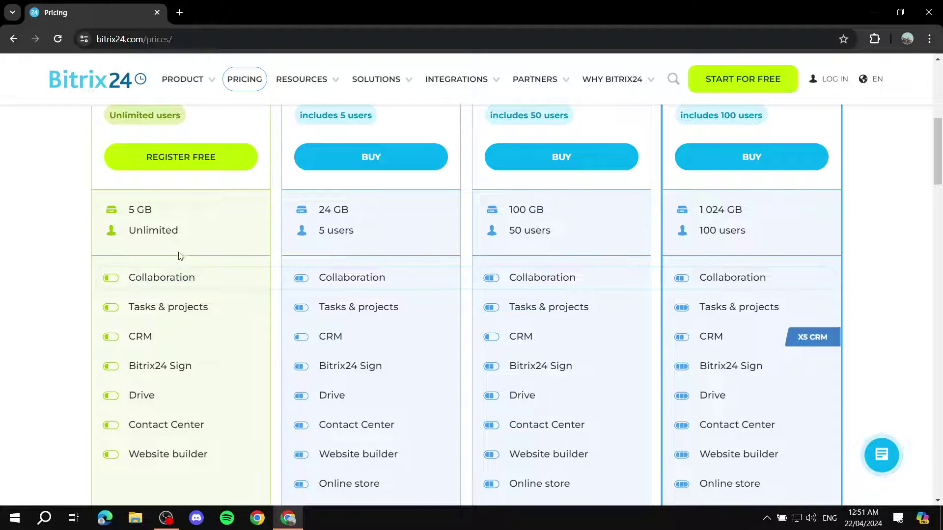
scroll(177, 334, "down", 1)
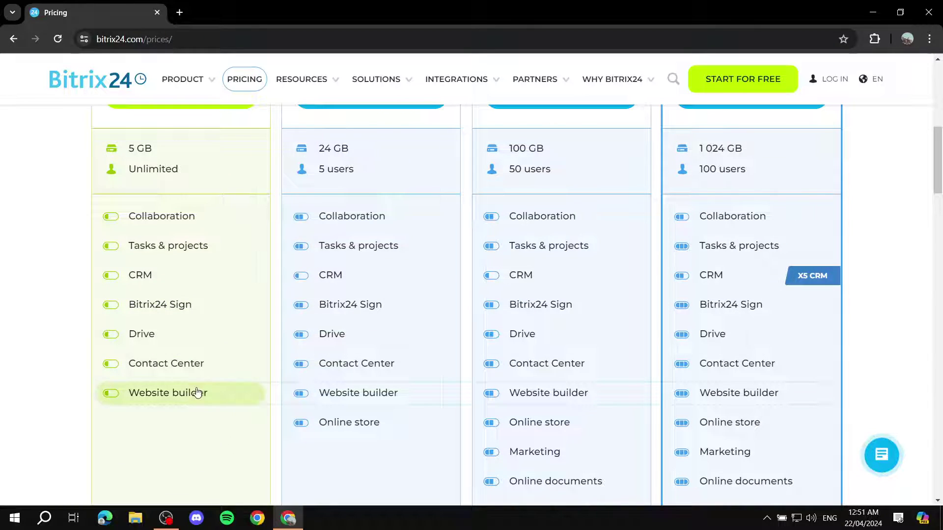
scroll(196, 395, "up", 4)
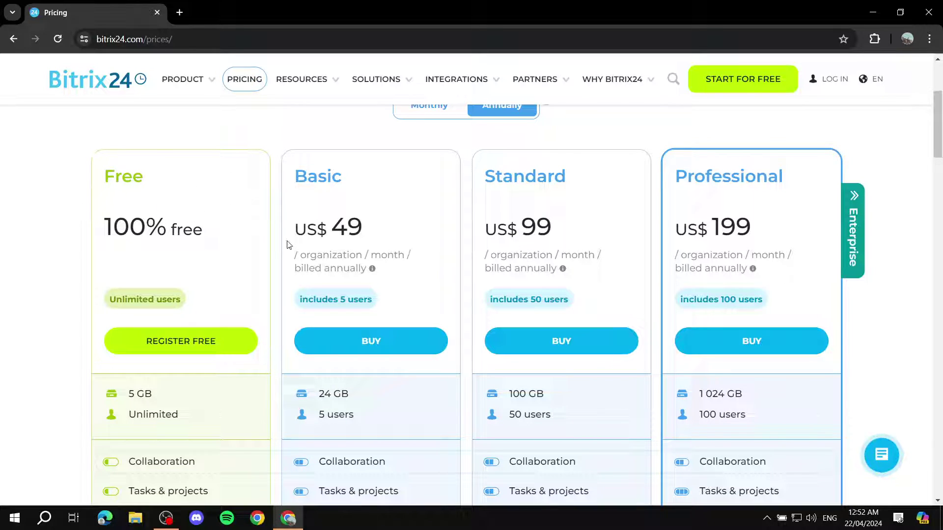
scroll(244, 280, "down", 3)
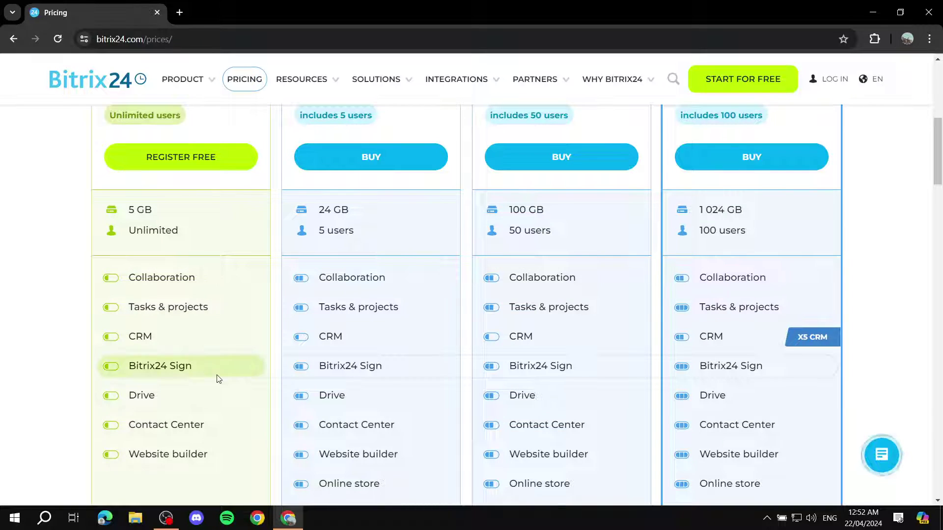
scroll(200, 343, "up", 3)
scroll(178, 310, "down", 1)
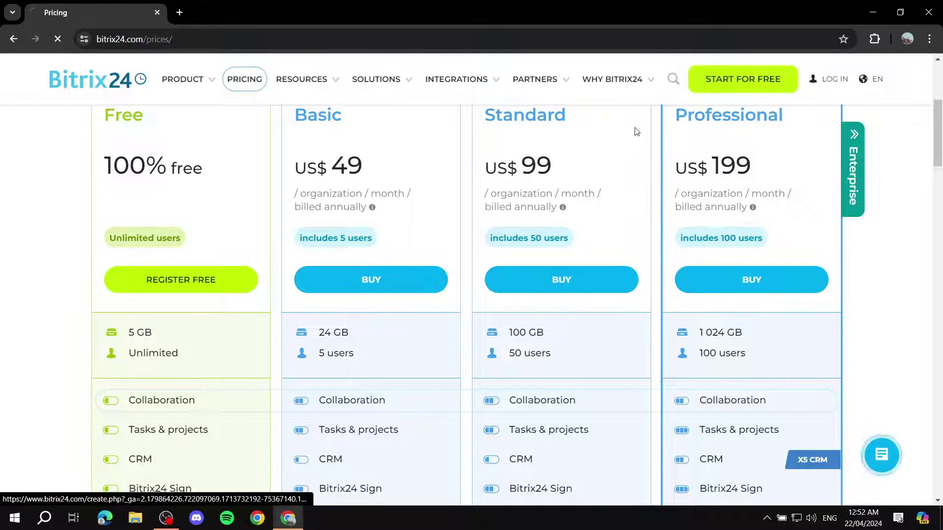
- Start the free Bitrix24 registration and sign up with the existing Google account, approving the sign-in to bitrix24.net
left_click(743, 285)
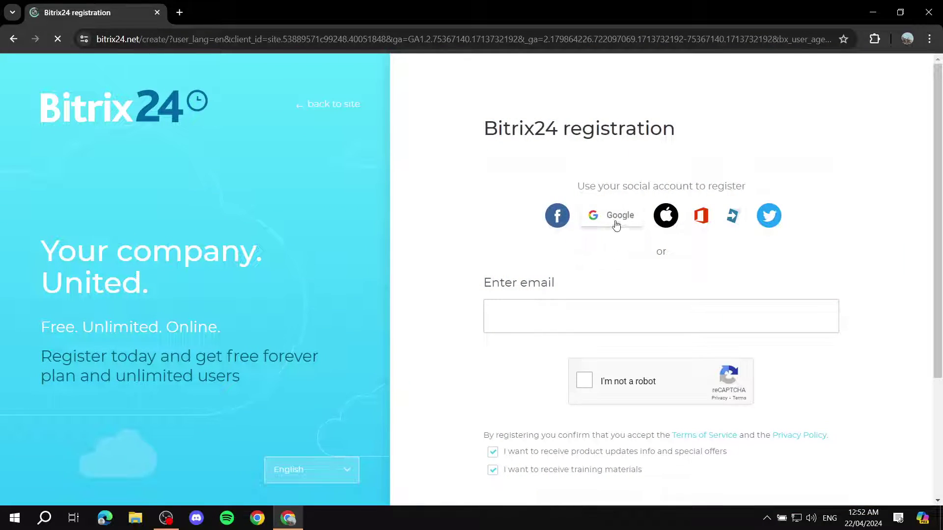
left_click(611, 217)
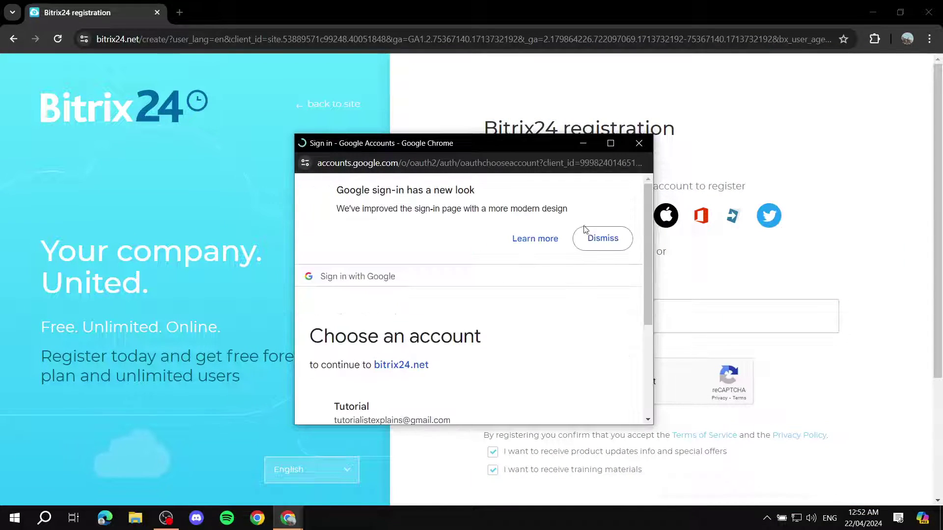
scroll(408, 321, "down", 3)
left_click(384, 266)
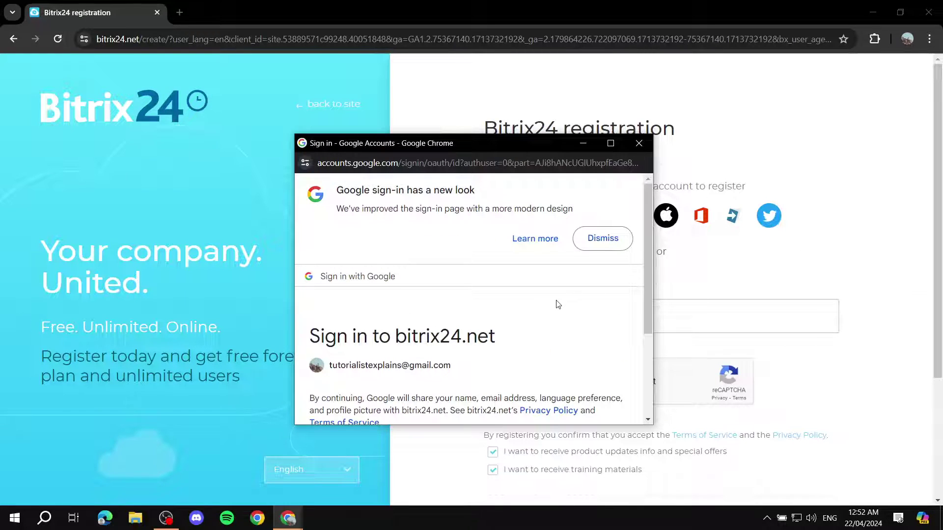
scroll(558, 304, "down", 3)
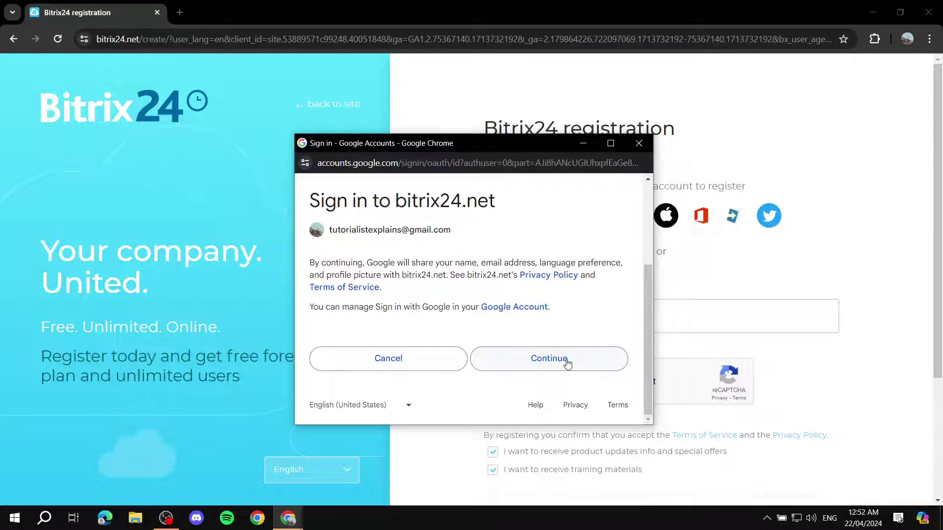
left_click(568, 363)
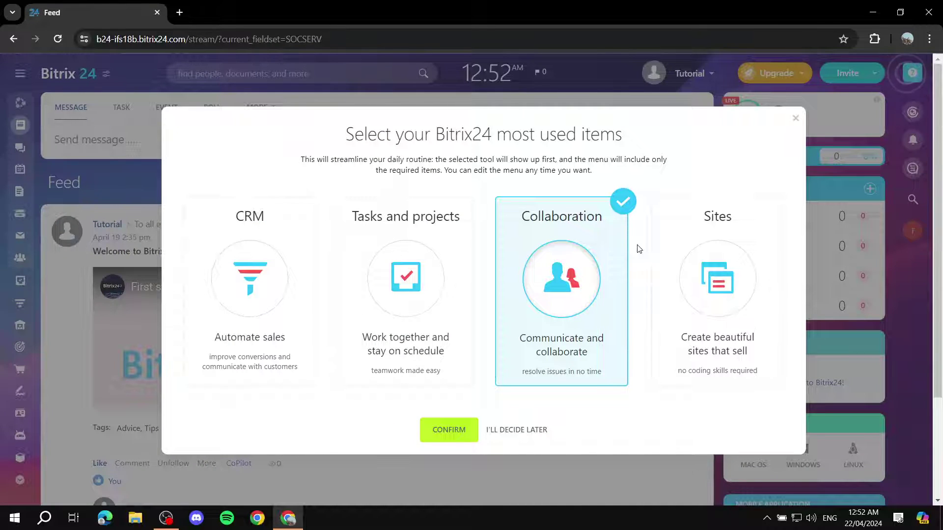
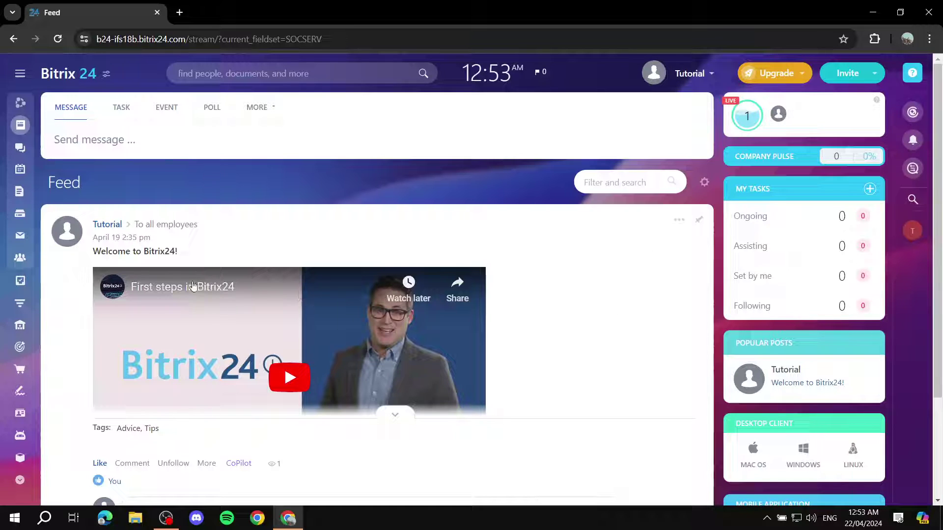
- Look over the Feed page, from the message composer to the welcome post, task counters and desktop and mobile app downloads
left_click_drag(89, 189, 50, 178)
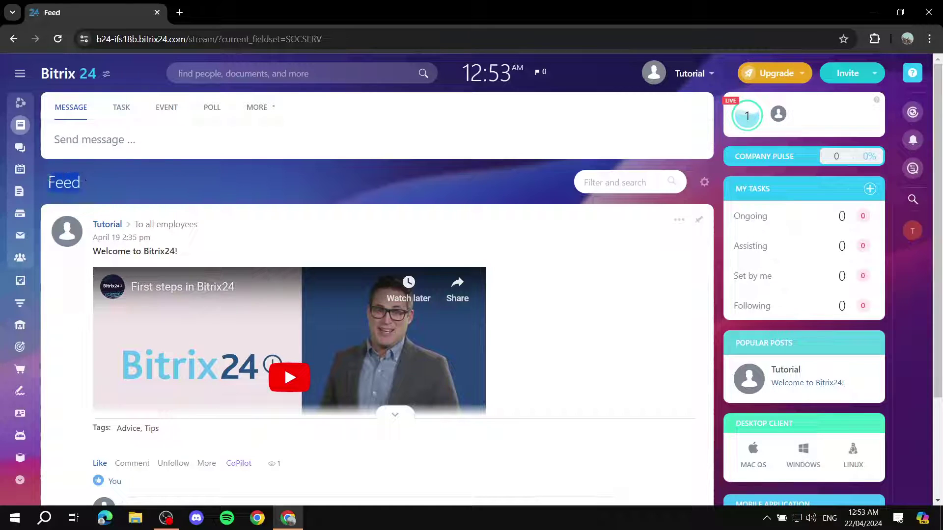
left_click(110, 187)
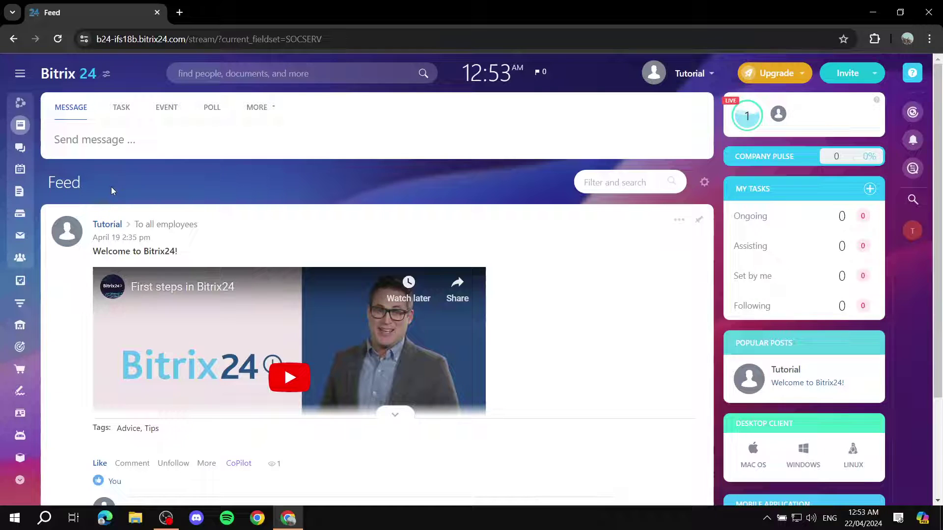
scroll(242, 171, "down", 1)
scroll(242, 169, "down", 3)
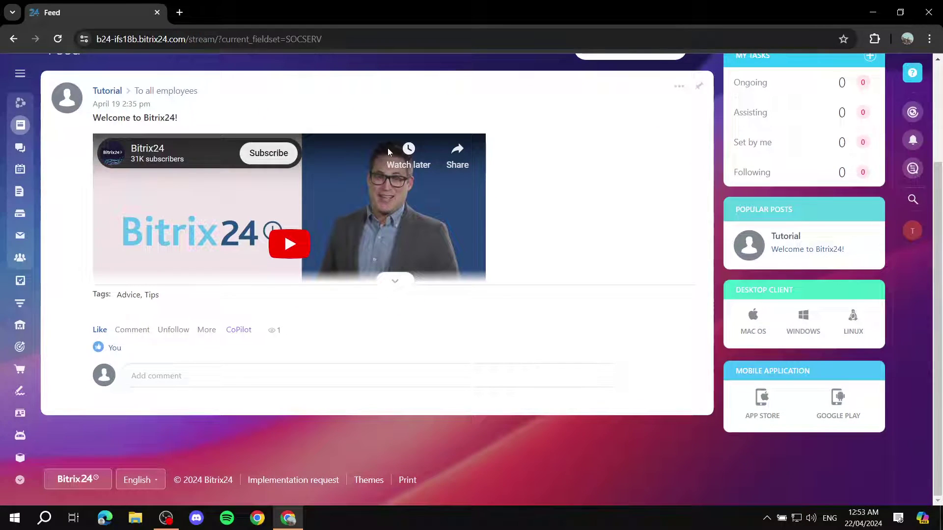
scroll(522, 385, "up", 3)
scroll(528, 393, "down", 3)
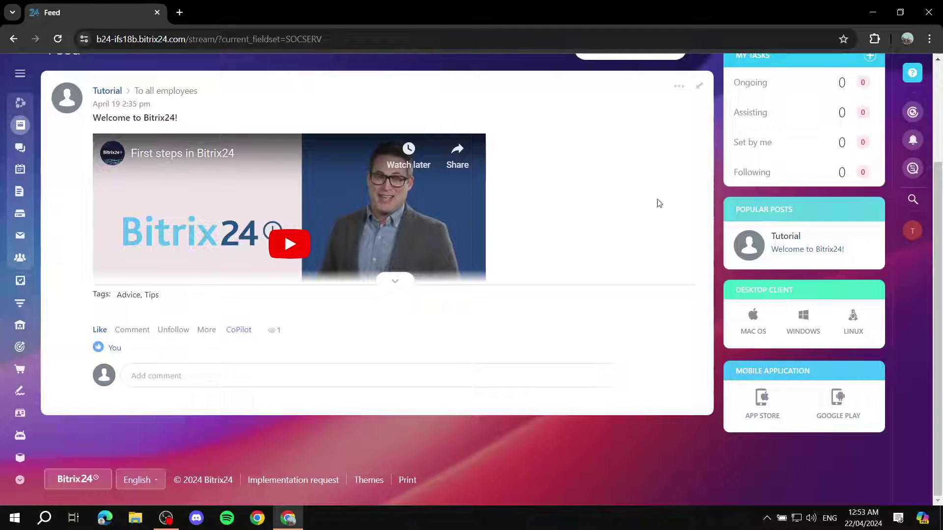
scroll(372, 108, "up", 3)
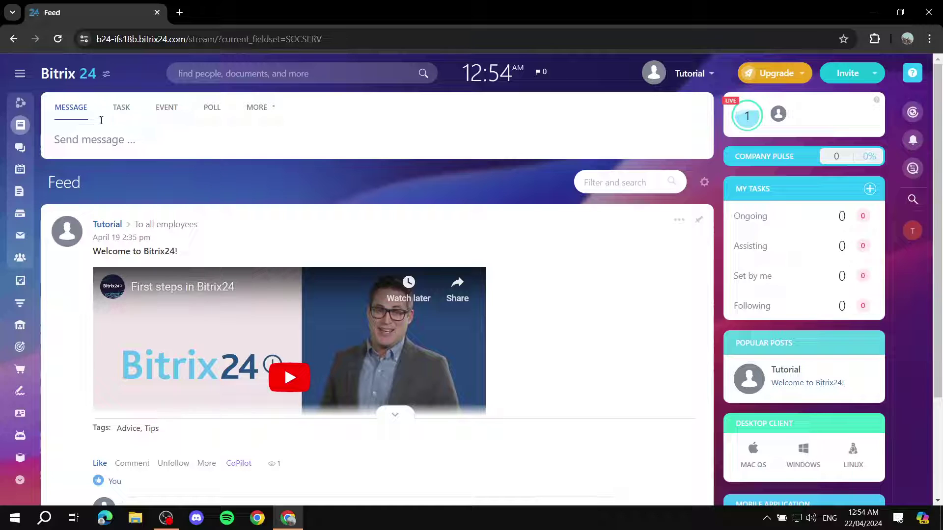
- Preview the task, event and message forms in the Feed composer, and cancel them without posting anything
left_click(120, 110)
left_click(166, 108)
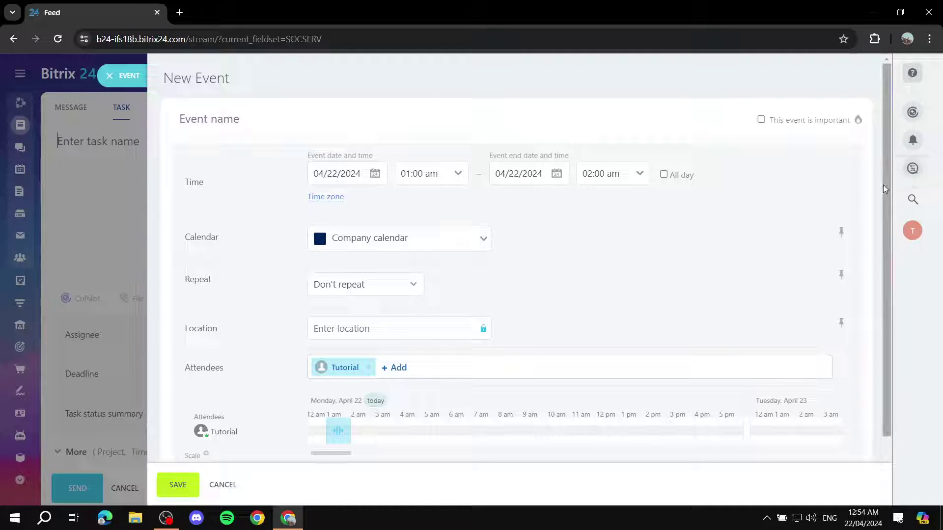
left_click(222, 485)
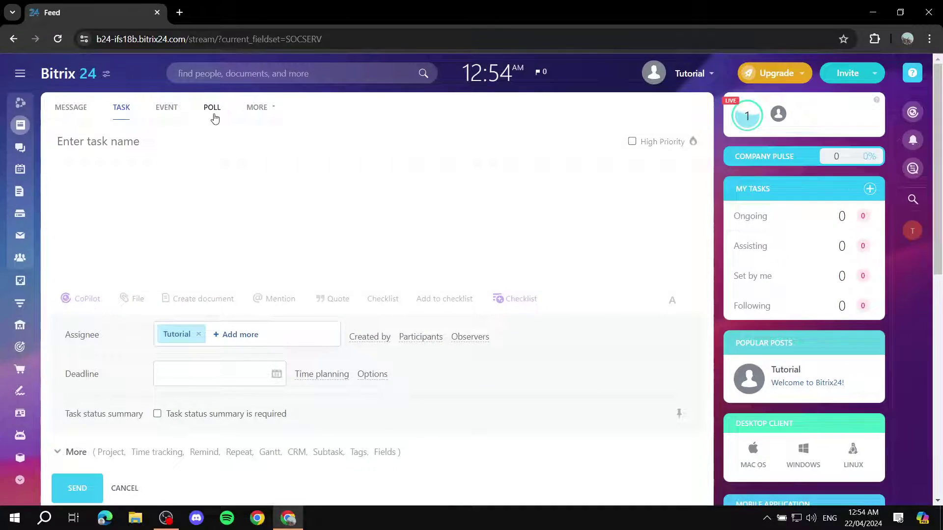
left_click(167, 107)
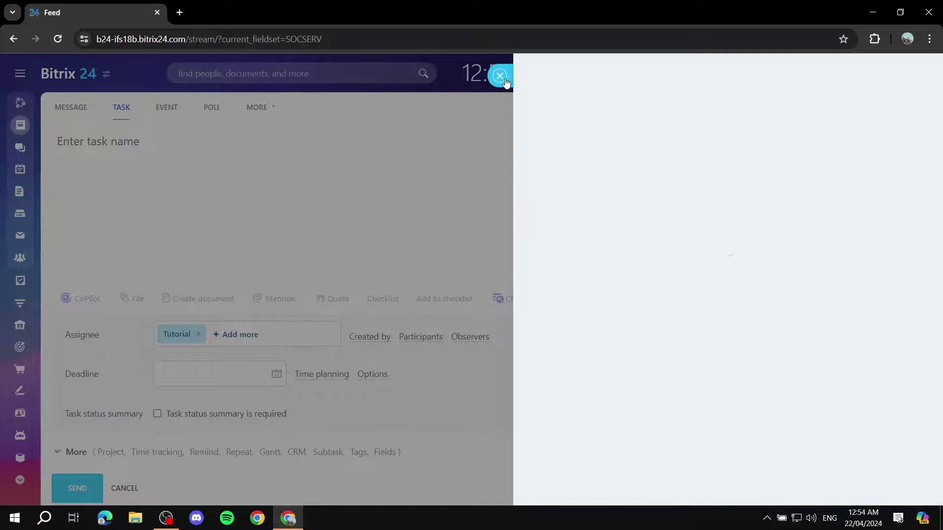
left_click(275, 111)
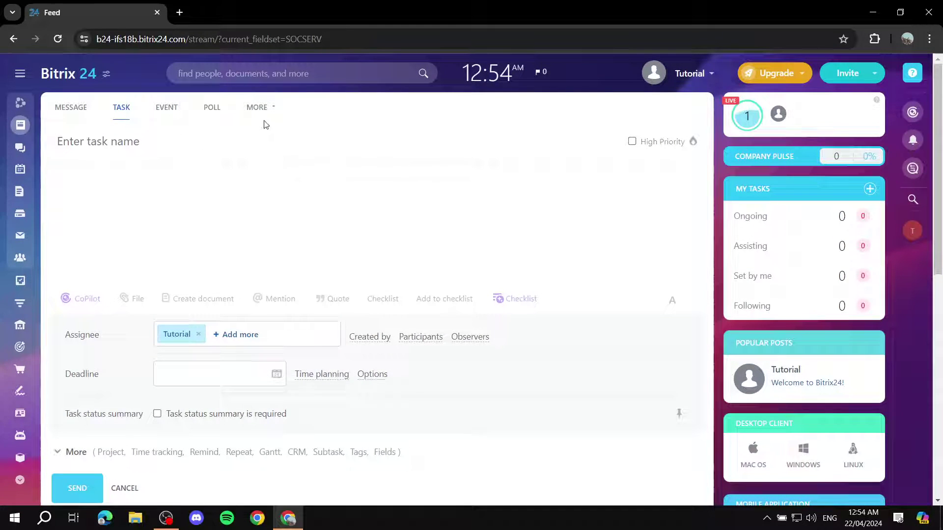
left_click(258, 107)
left_click(76, 109)
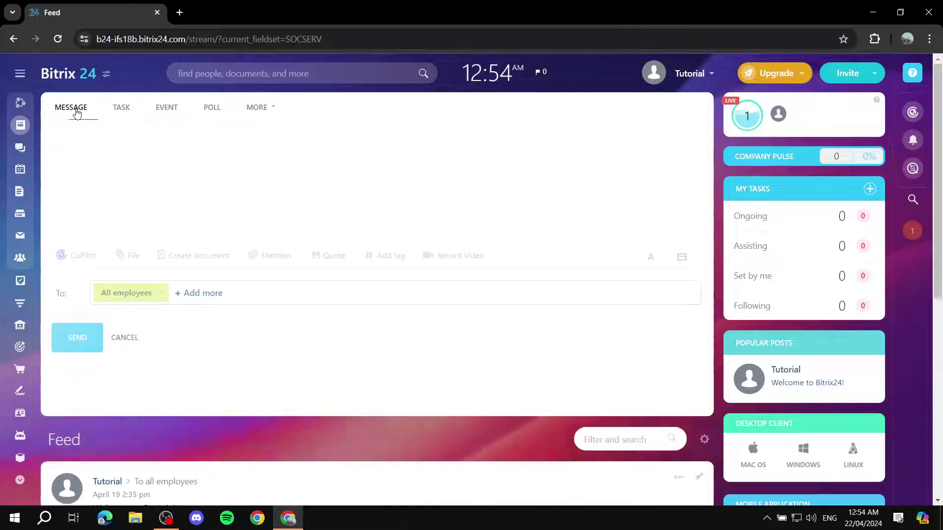
left_click(124, 338)
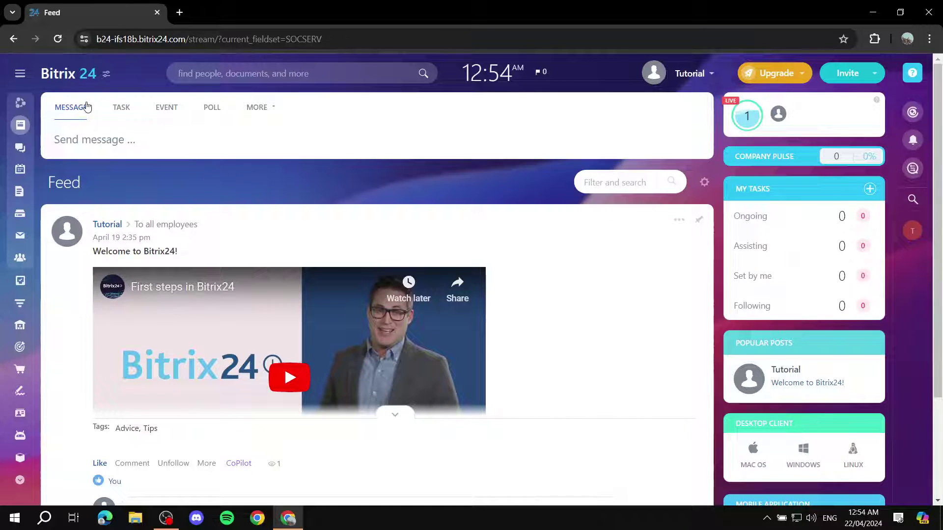
- Open Chat and Calls from the Collaboration section and check the profile's available status options
mouse_move(19, 103)
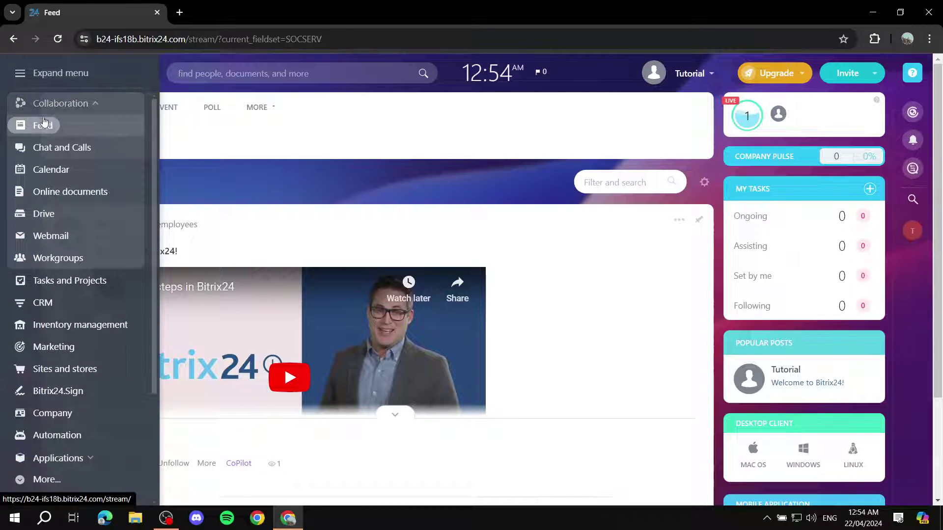
scroll(47, 136, "down", 2)
scroll(47, 137, "up", 2)
left_click(44, 151)
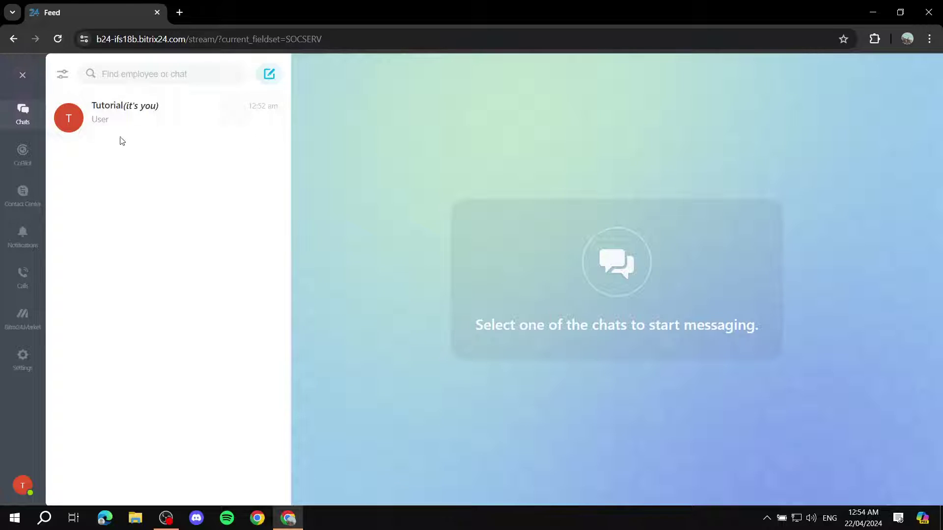
left_click(19, 488)
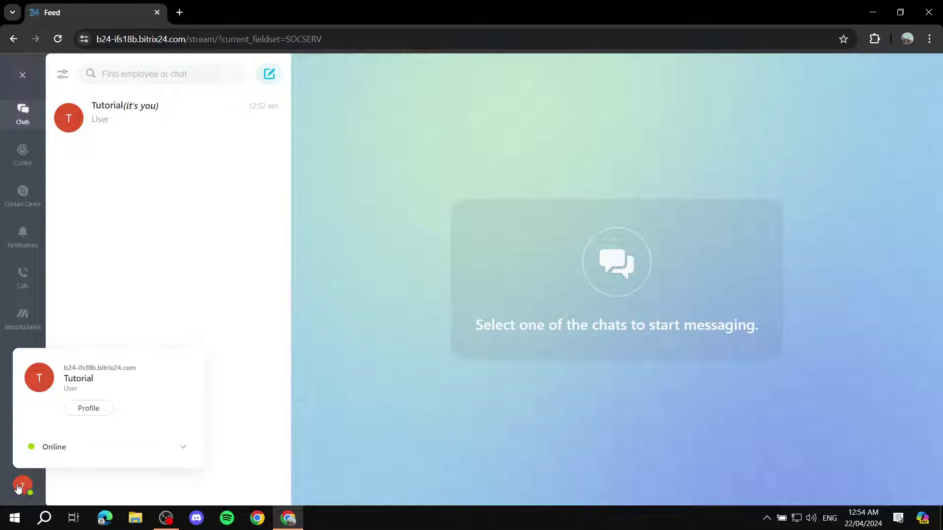
left_click(58, 447)
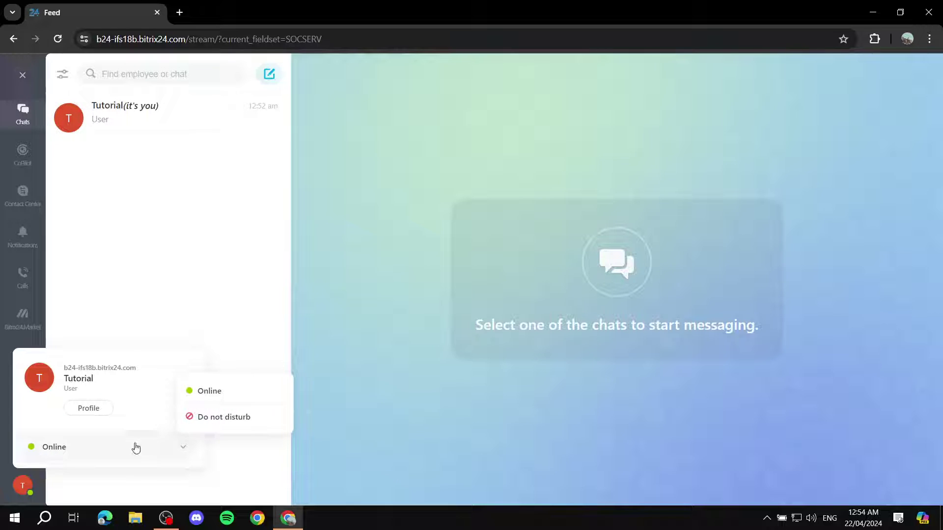
left_click(121, 458)
left_click(141, 221)
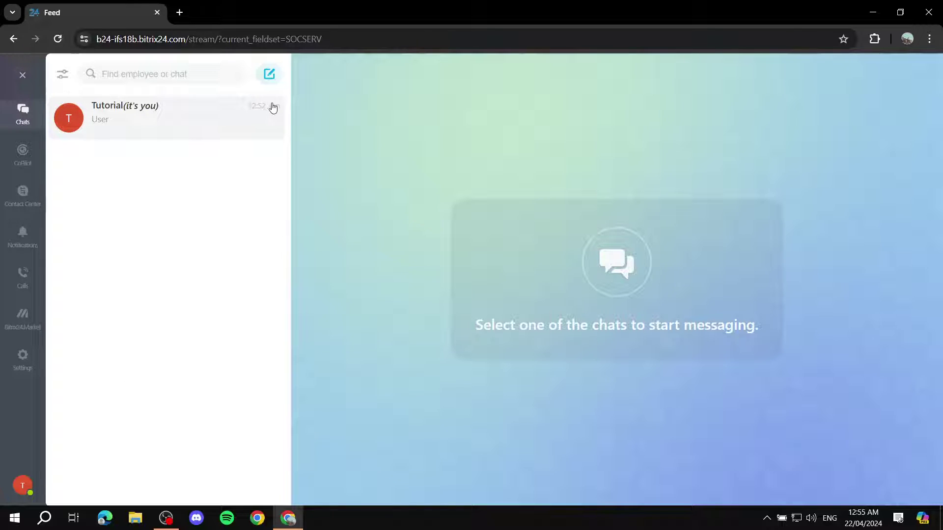
- Check the Calls options in the messenger and return to the Feed
left_click(14, 280)
left_click(133, 214)
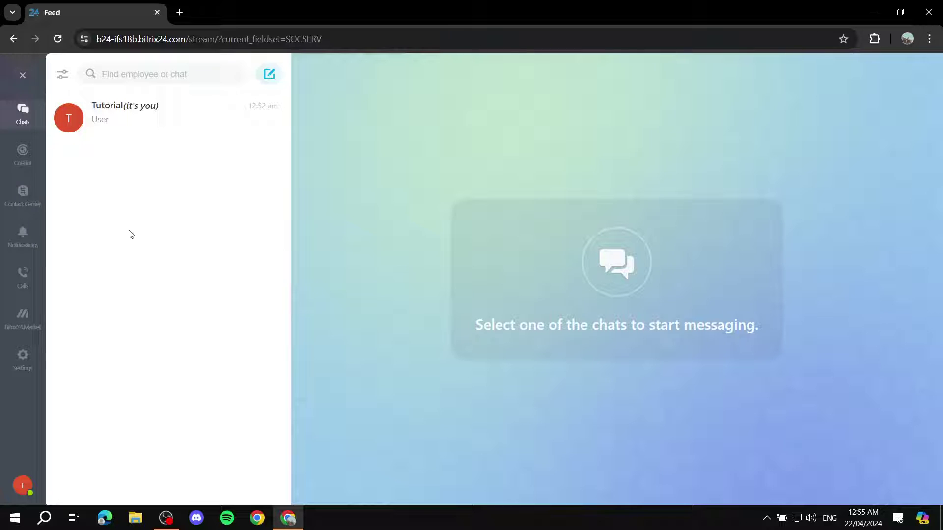
left_click(22, 75)
- Reopen Chat and Calls, view the suggestions in the employee and chat search, and close the messenger
mouse_move(20, 122)
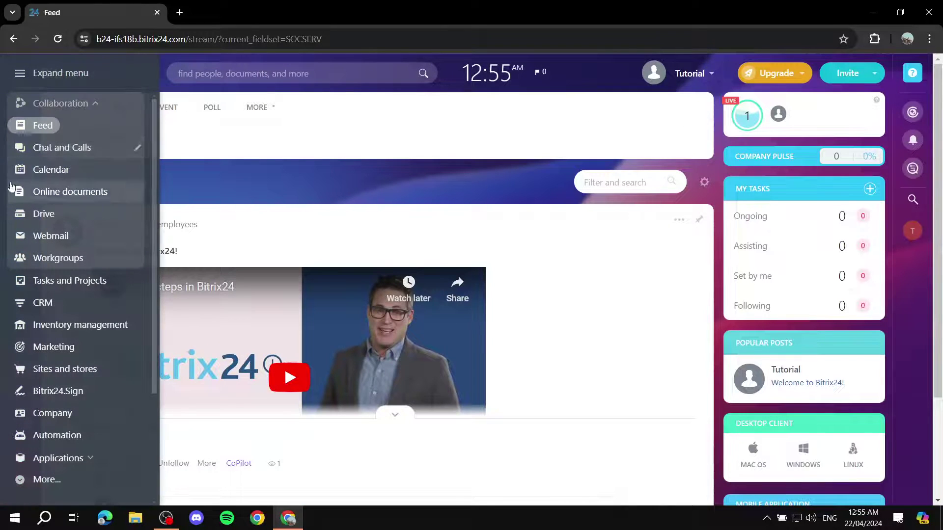
left_click(37, 148)
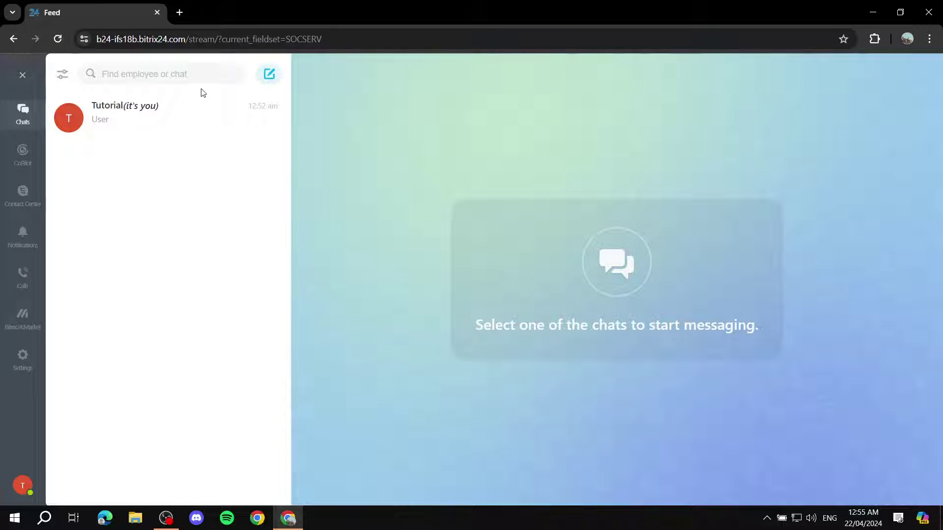
left_click(170, 75)
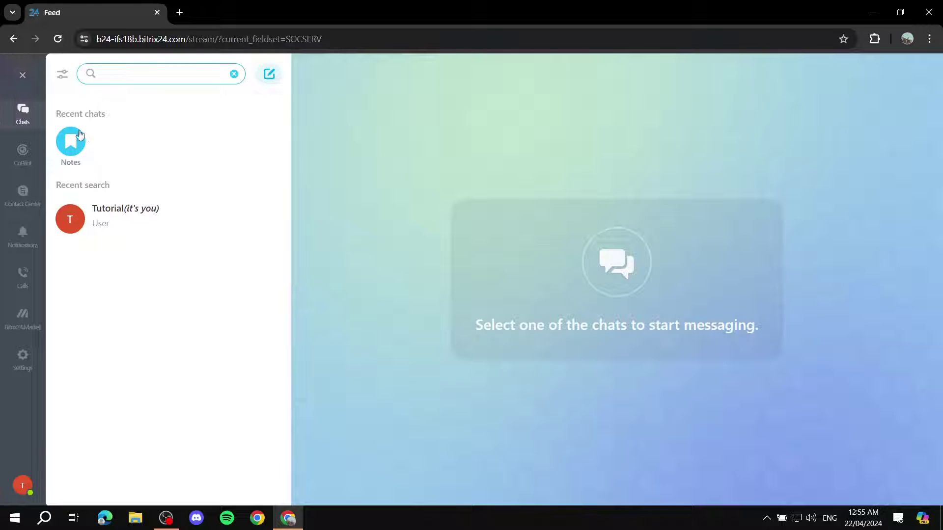
left_click(234, 78)
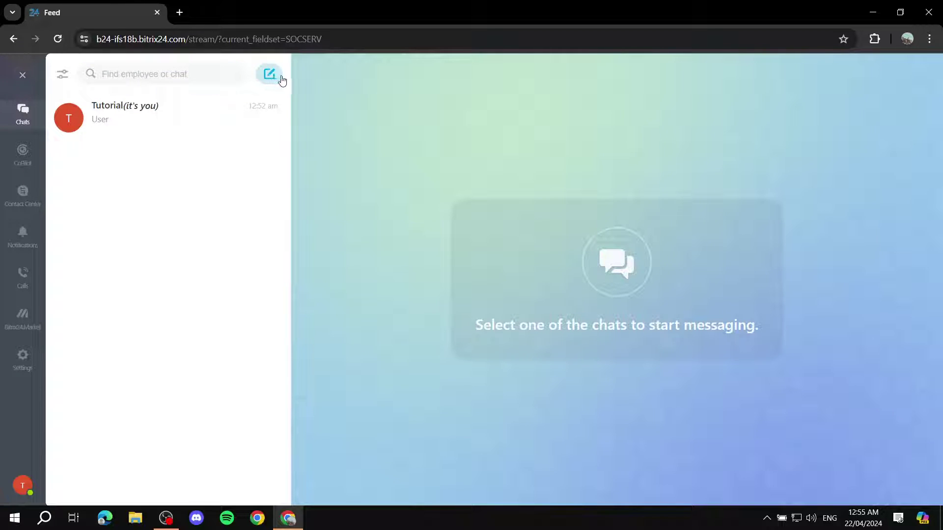
left_click(23, 75)
- Open the personal Calendar and look over its month view
mouse_move(13, 156)
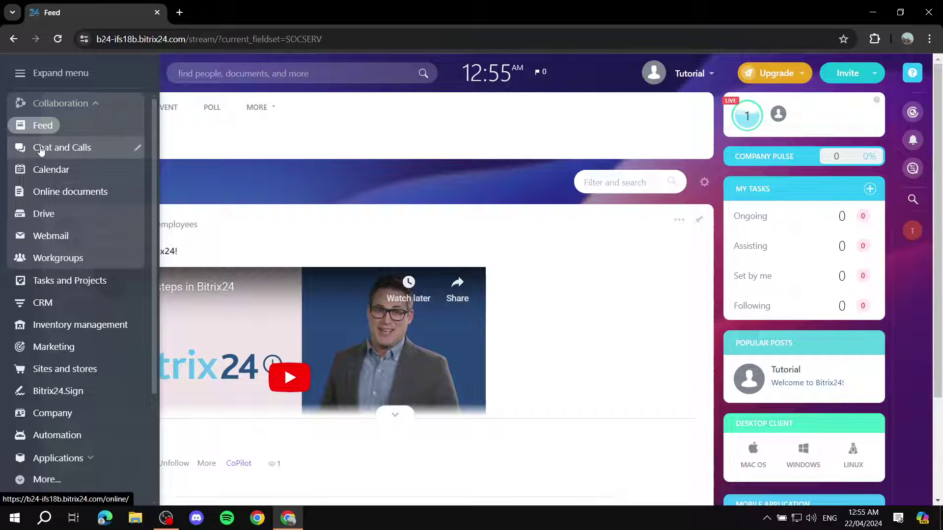
left_click(47, 173)
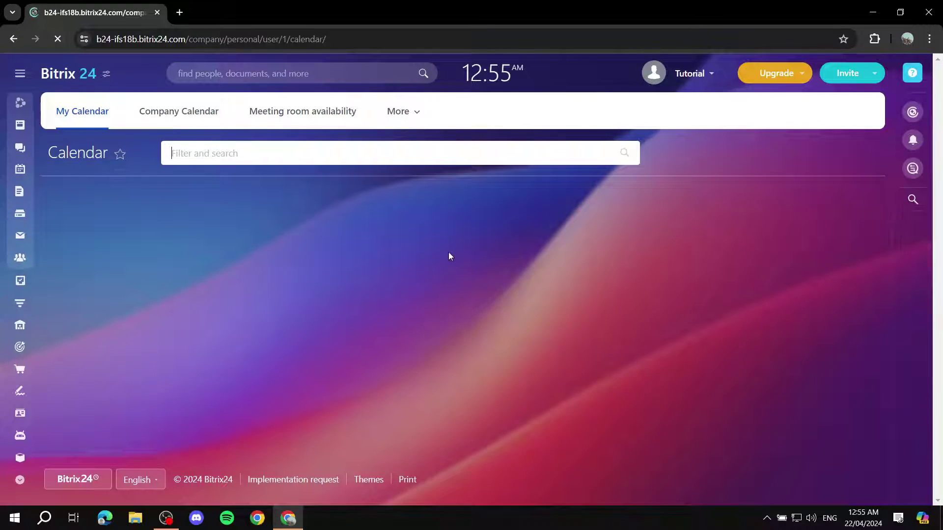
scroll(492, 265, "down", 3)
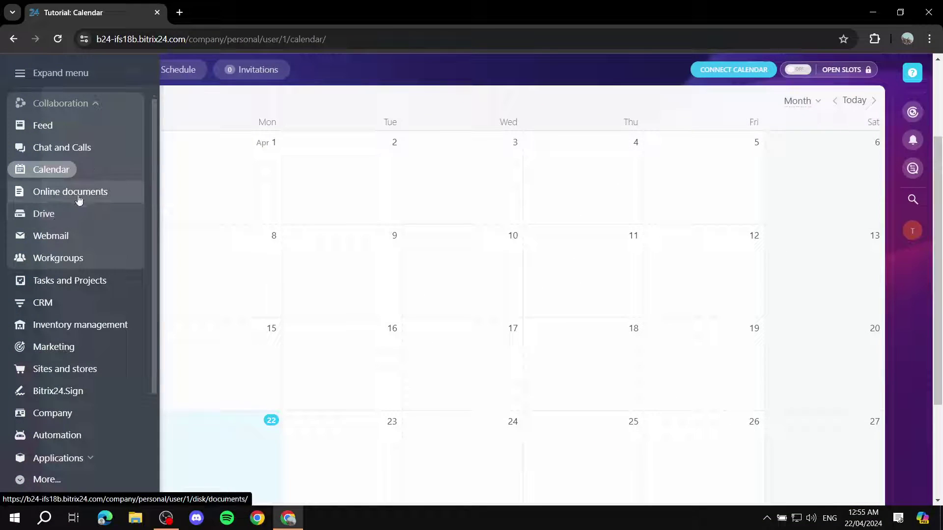
- Open the user invitation form and copy the quick registration link
mouse_move(18, 231)
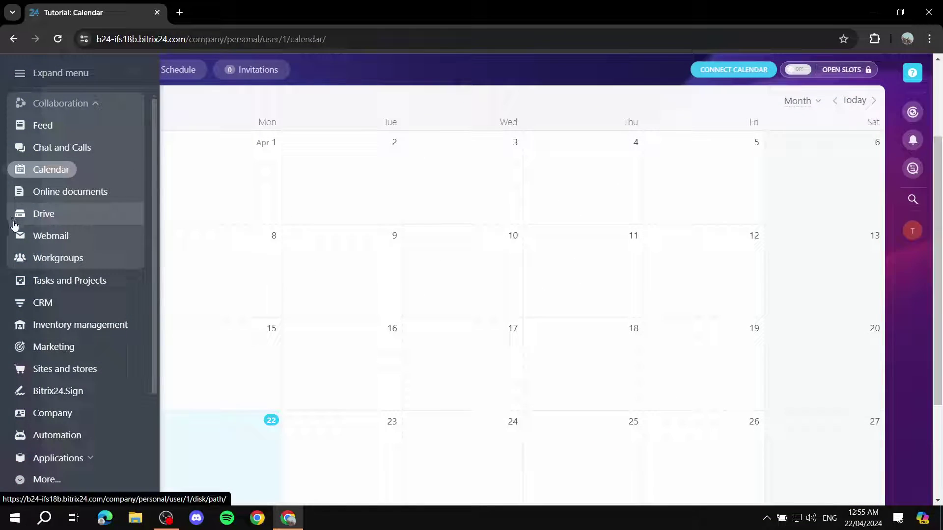
scroll(18, 233, "down", 3)
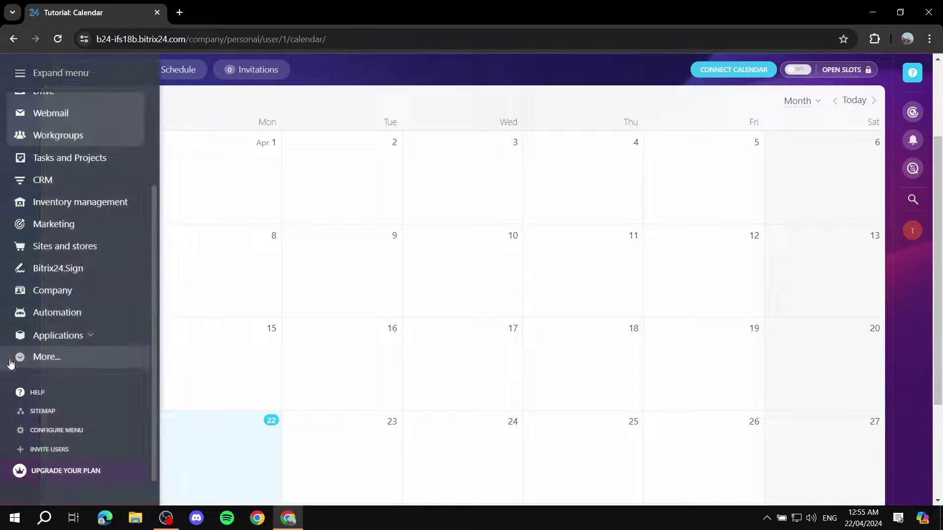
left_click(46, 450)
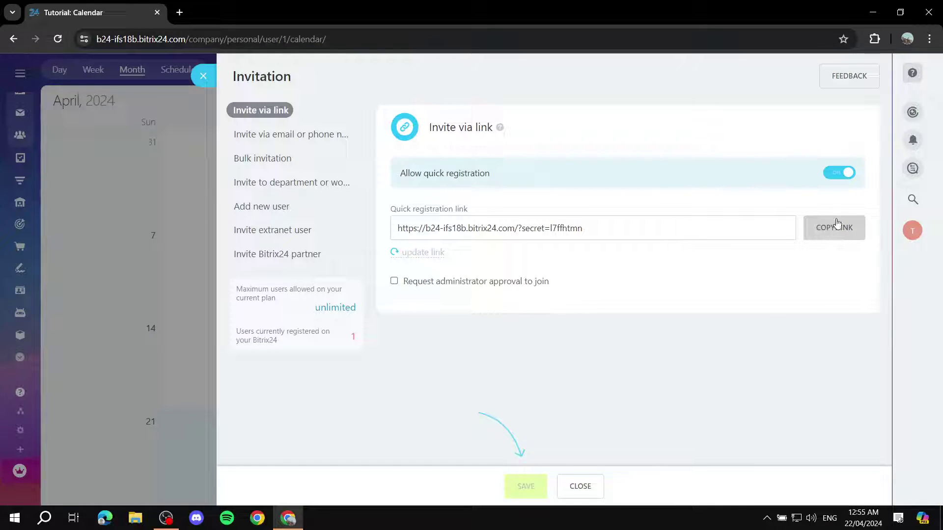
left_click(843, 229)
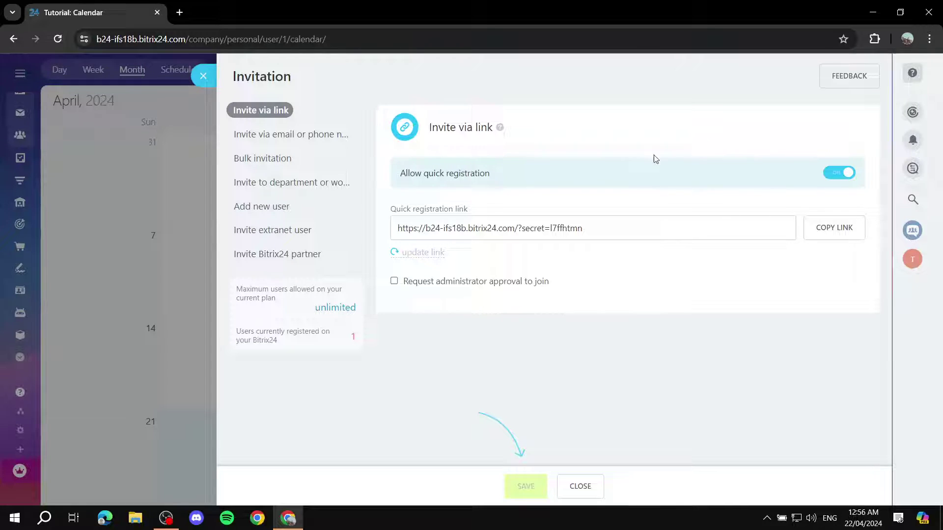
- Review the email or phone invitation and new user forms, return to the link invitation, and close the form
left_click(282, 139)
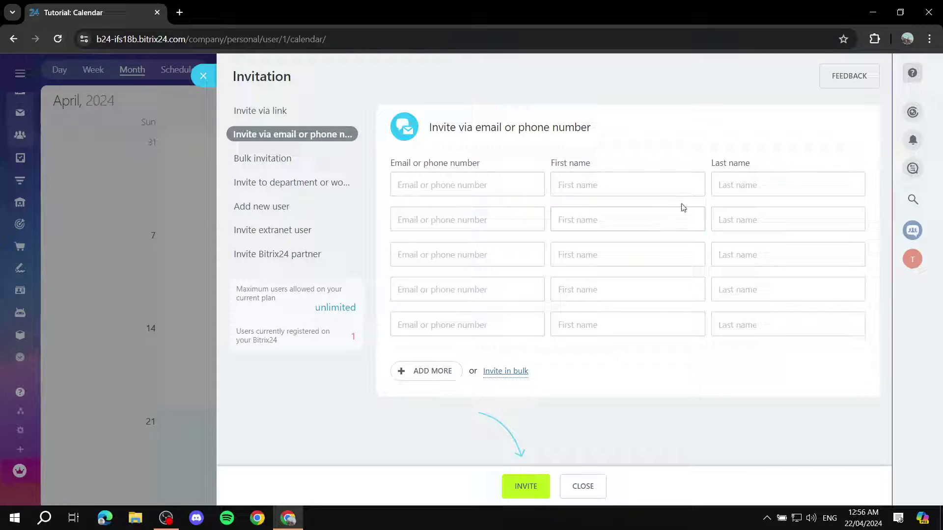
left_click(260, 207)
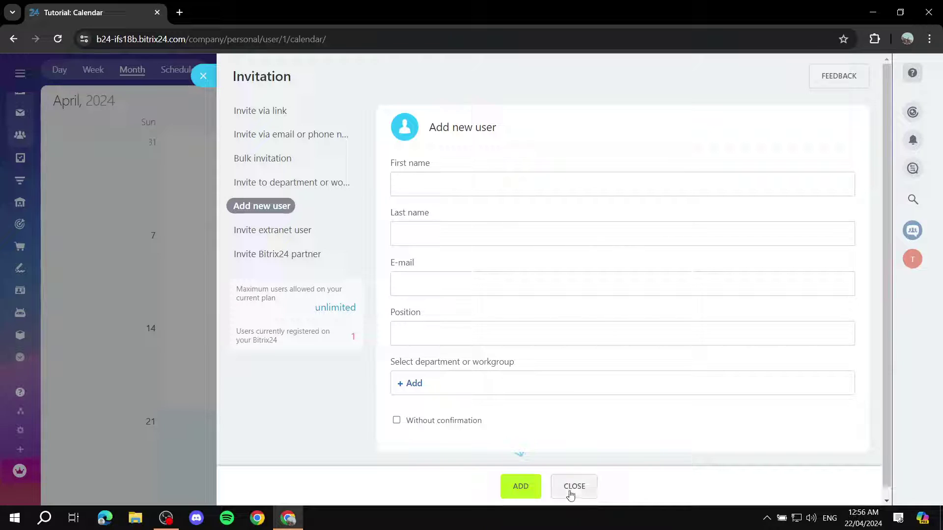
left_click(275, 111)
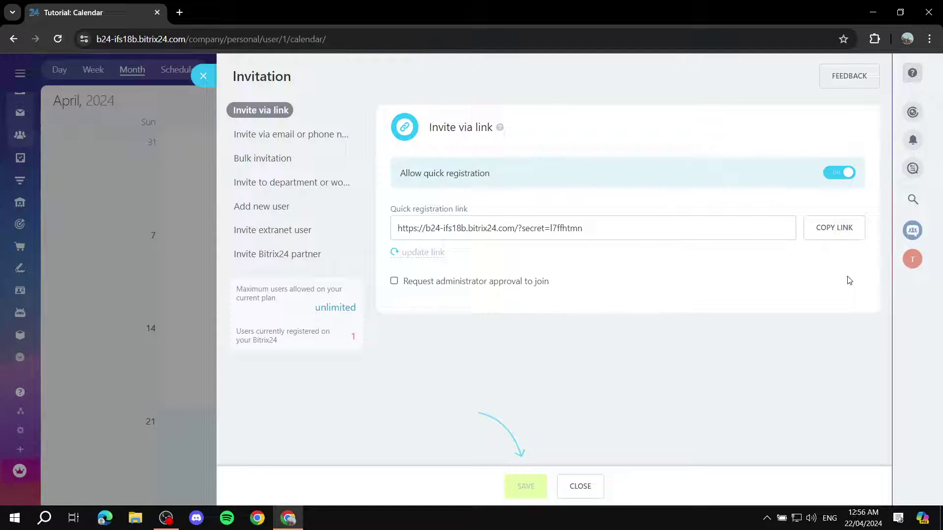
left_click(580, 487)
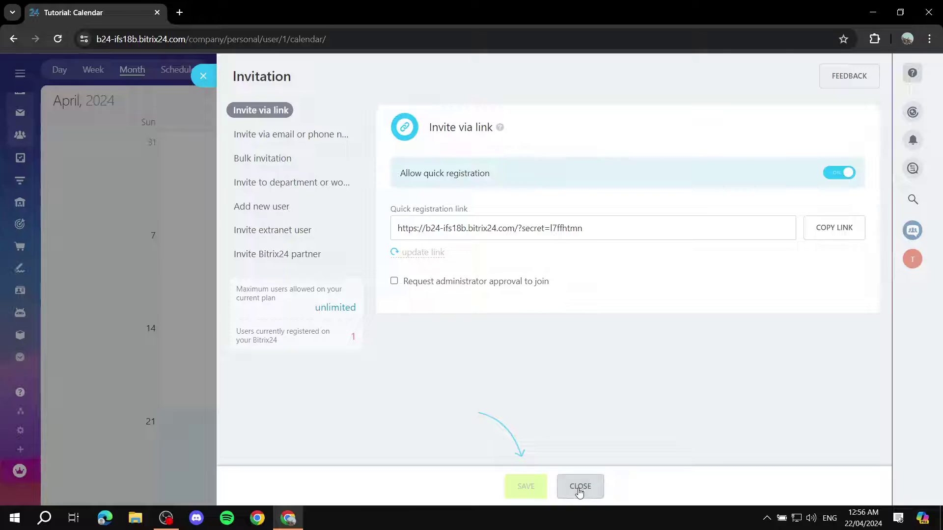
- Open the Tasks and Projects section to view the personal task list
mouse_move(19, 157)
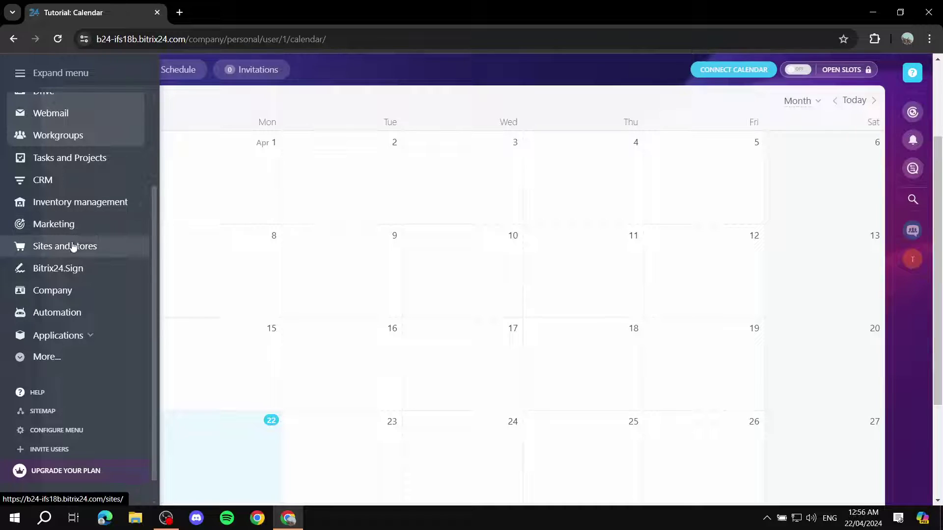
left_click(63, 164)
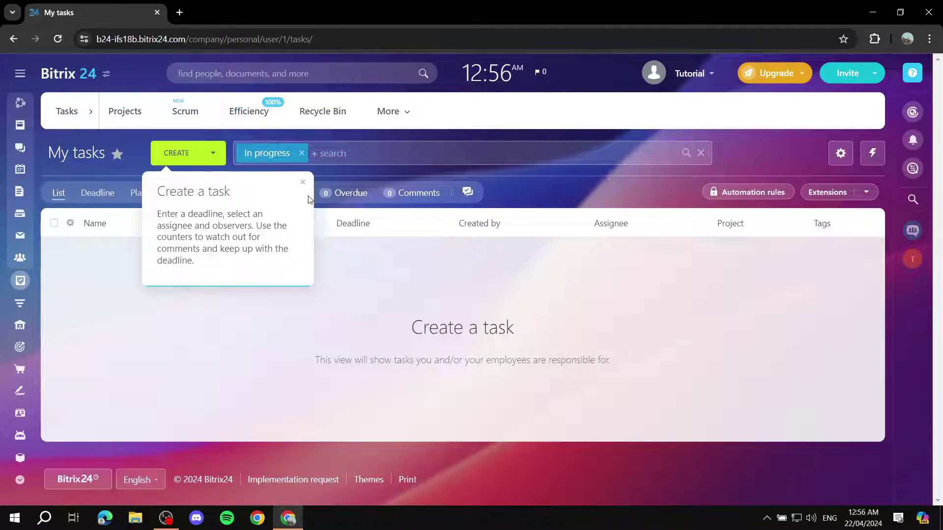
- Dismiss the task creation hint and look over the additional Tasks sections
left_click(303, 182)
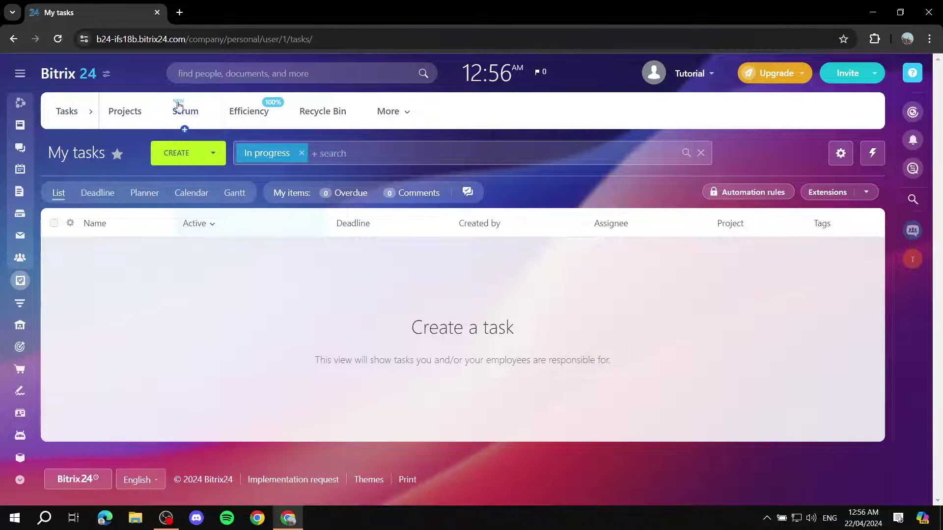
left_click(407, 112)
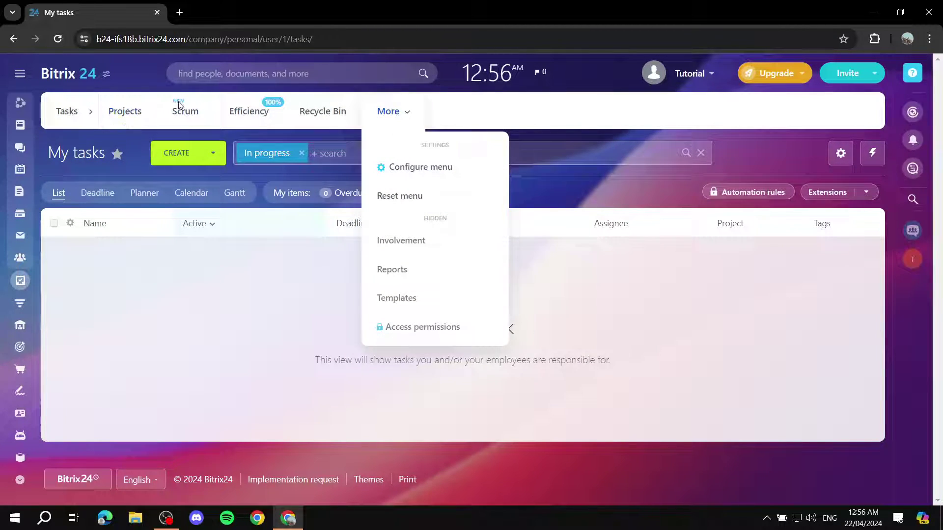
left_click(160, 121)
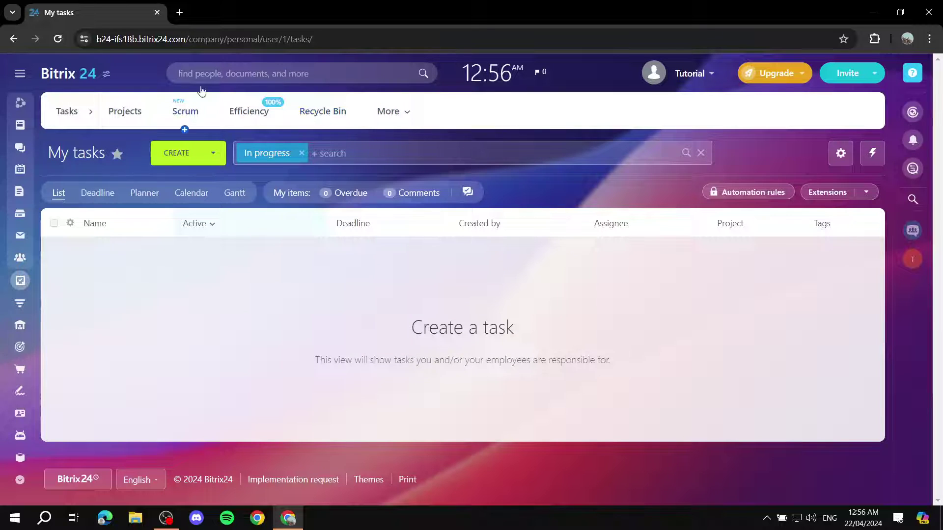
- Go to the Projects section and start creating a new team of the Project type
left_click(129, 112)
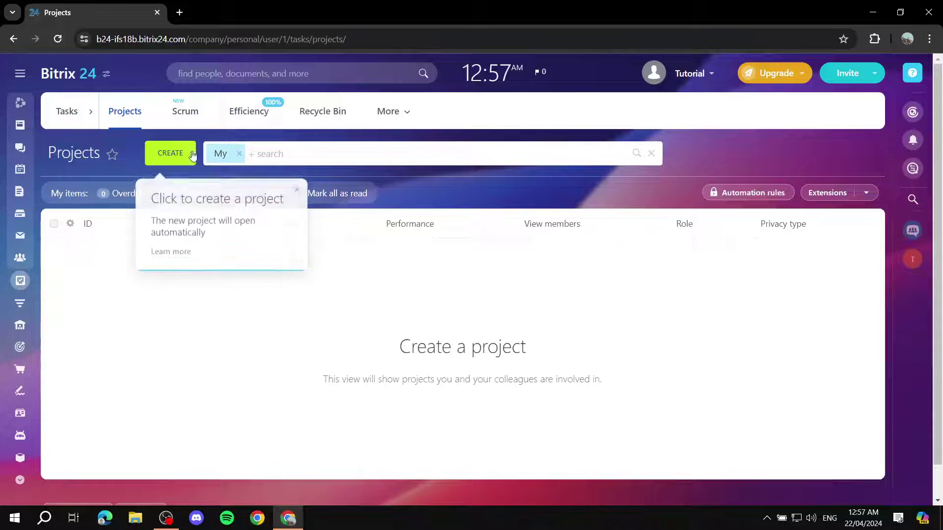
left_click(167, 153)
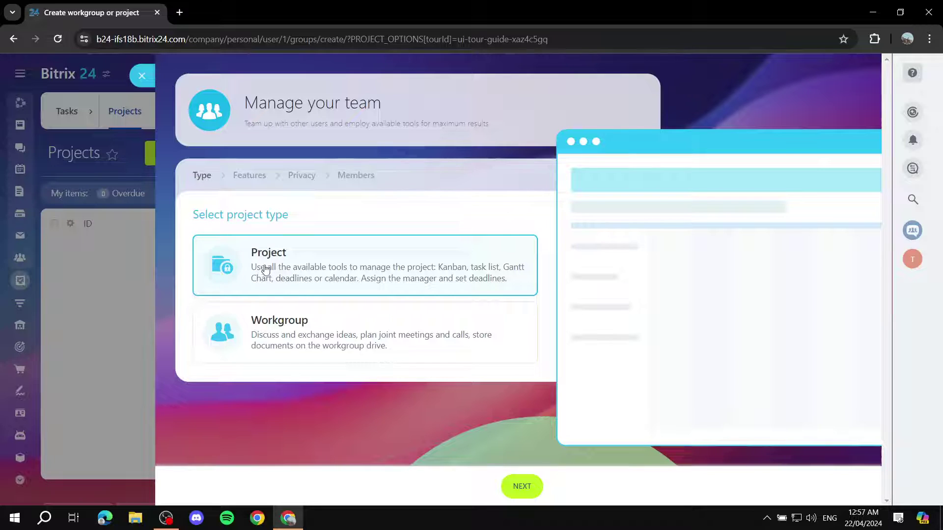
left_click(521, 490)
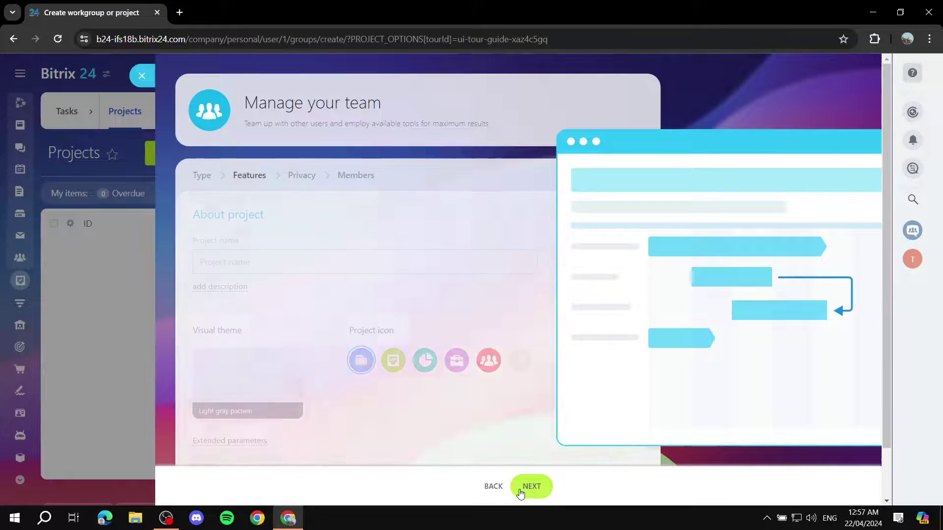
- Name the project "Example" and add the project description "Desc"
left_click(304, 258)
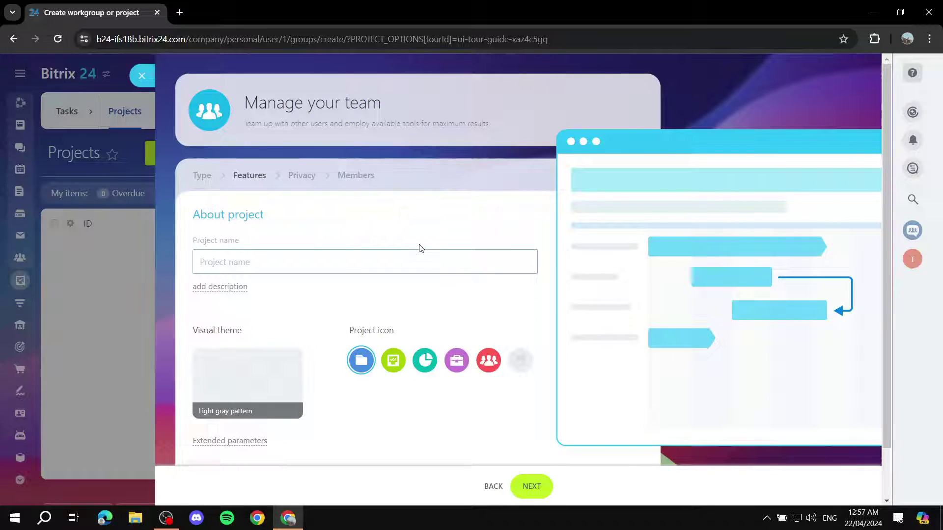
type("Example")
left_click(228, 290)
scroll(263, 305, "down", 3)
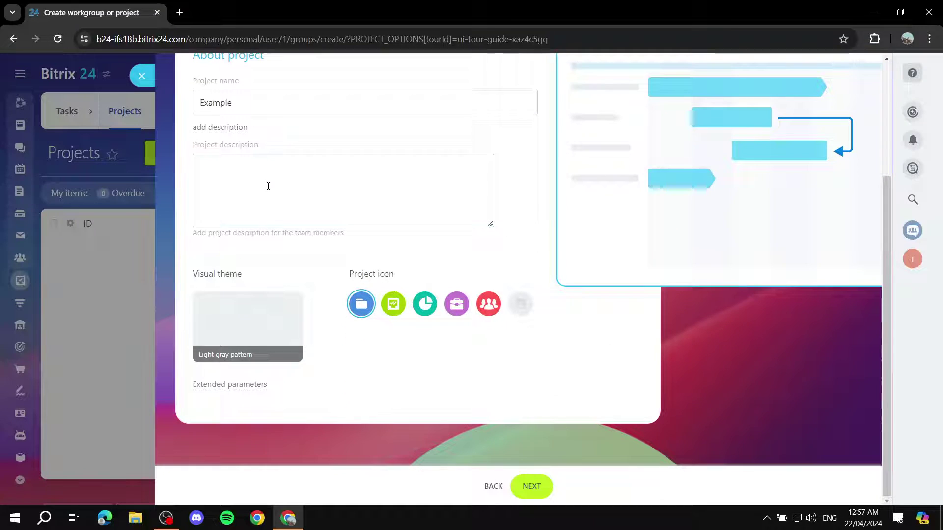
type("Des")
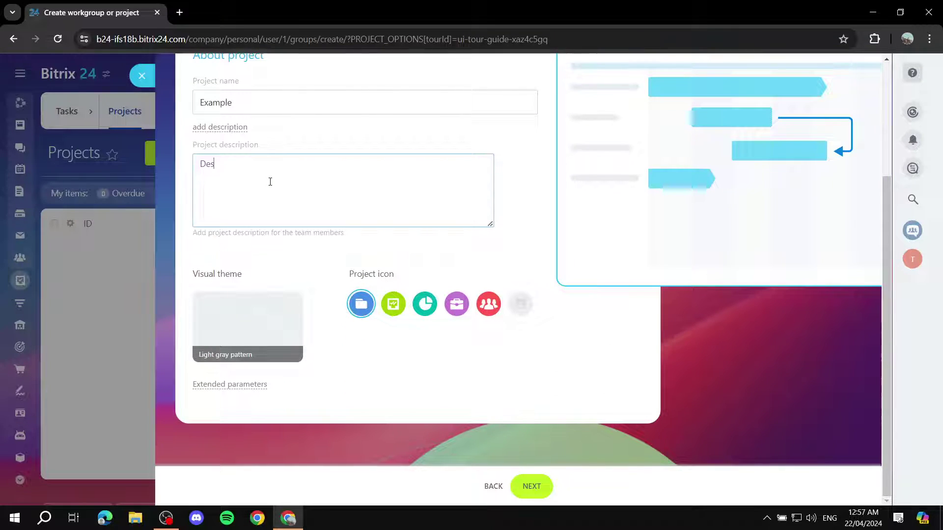
type("xc")
key("BackSpace")
key("BackSpace")
type("c")
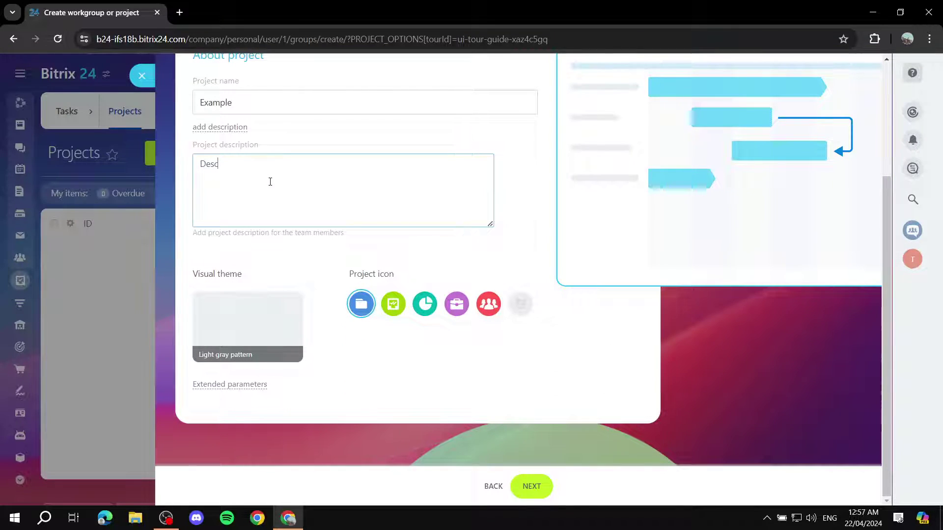
- Change the project's visual theme to Pluto and save the theme choice
left_click(246, 307)
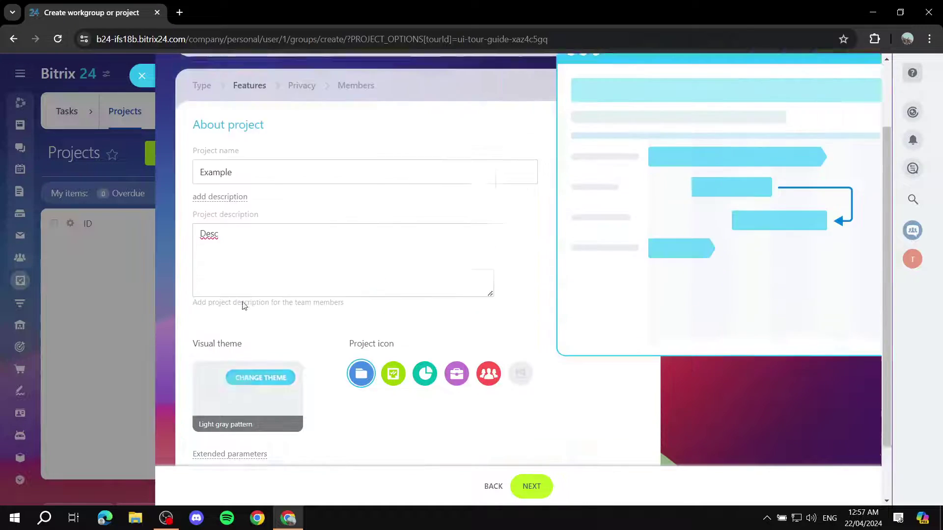
scroll(540, 225, "down", 5)
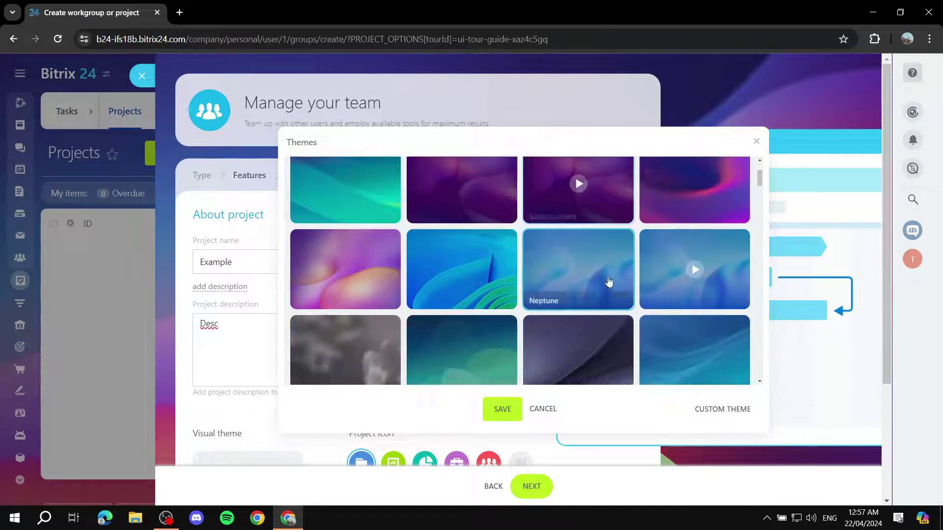
left_click(380, 214)
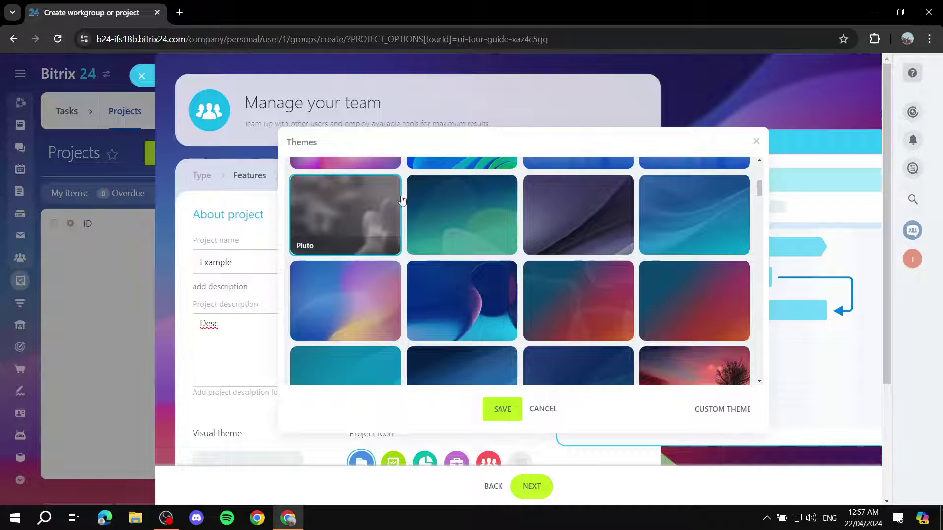
left_click(504, 409)
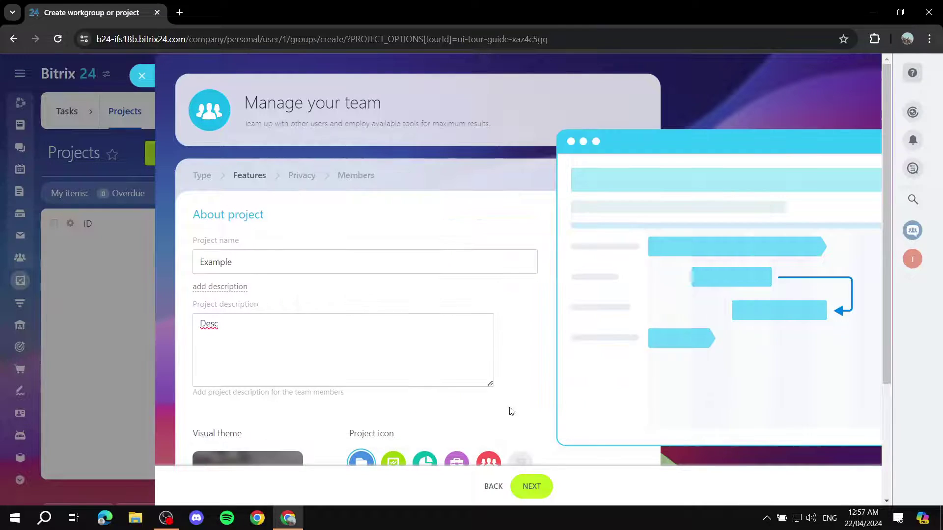
- Choose the teal pie chart as the project icon and check over the project's features
scroll(296, 310, "down", 3)
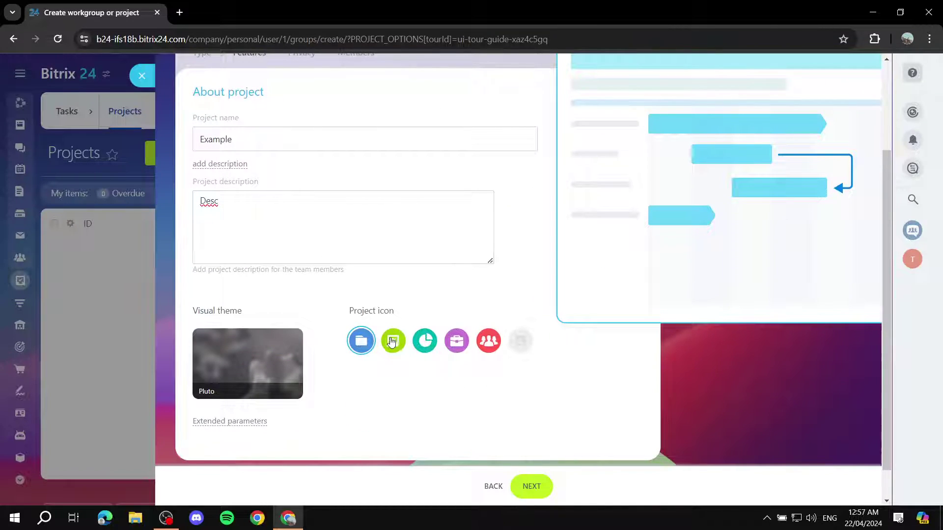
left_click(425, 341)
scroll(417, 356, "down", 1)
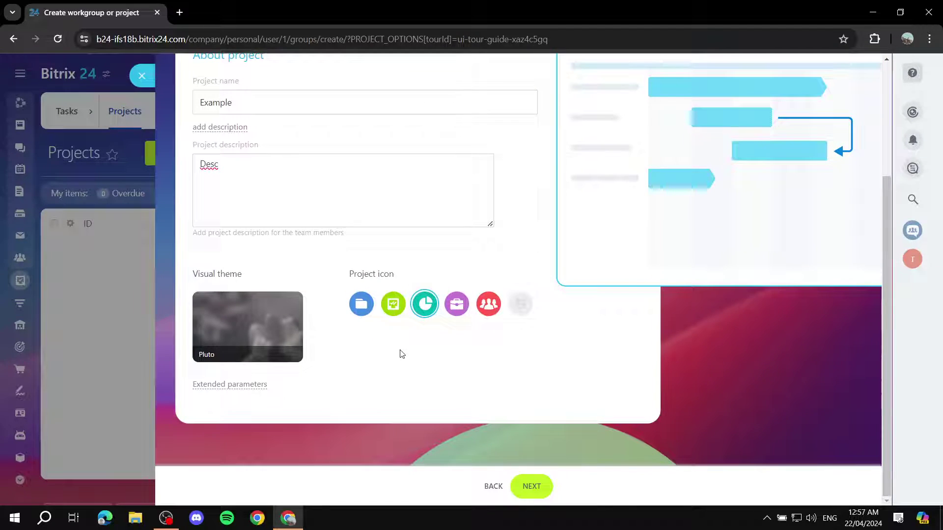
scroll(313, 359, "up", 3)
scroll(379, 344, "down", 3)
- Set the project's privacy level to Private and continue to the team members
left_click(531, 486)
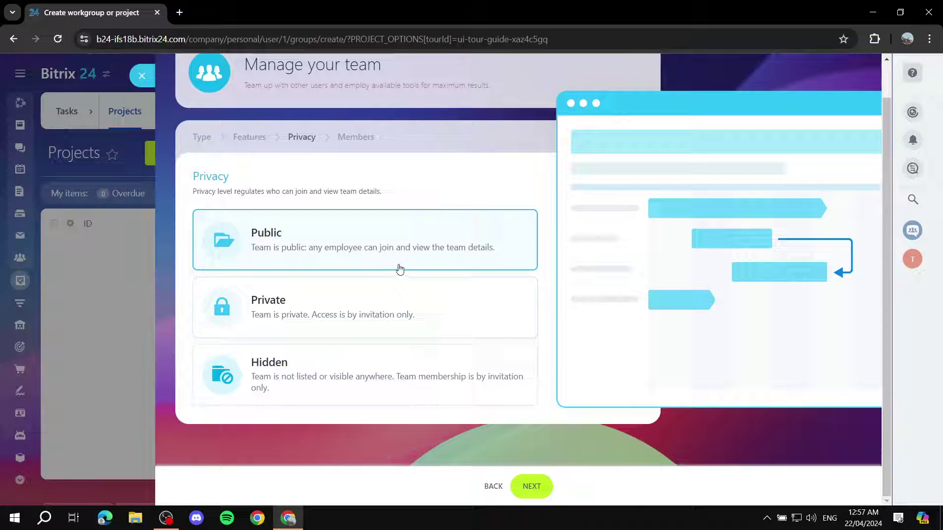
left_click(403, 310)
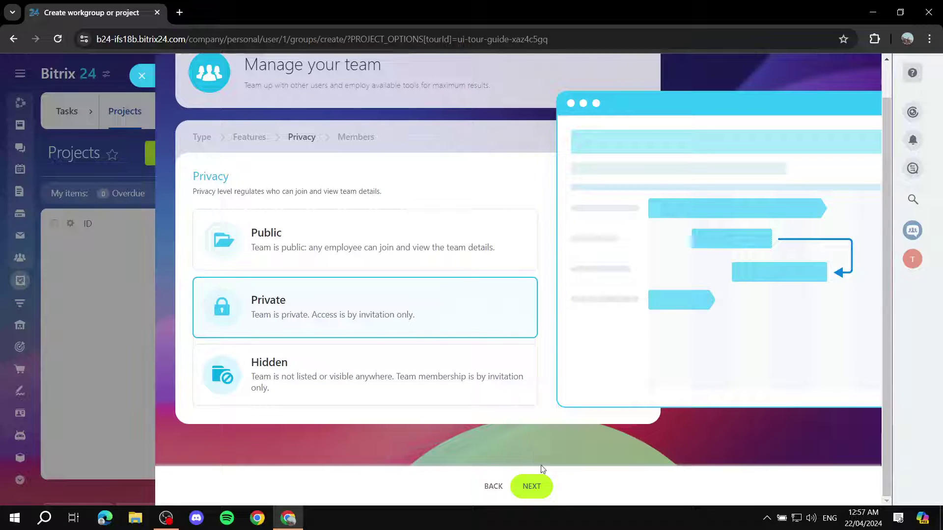
left_click(533, 488)
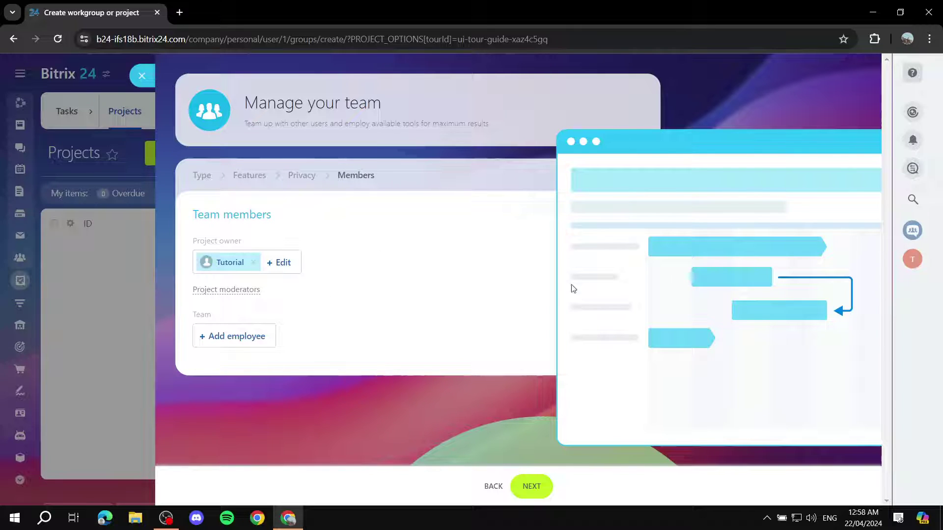
- Create the project without adding employees and decline connecting its shared folder to the Drive
left_click(237, 337)
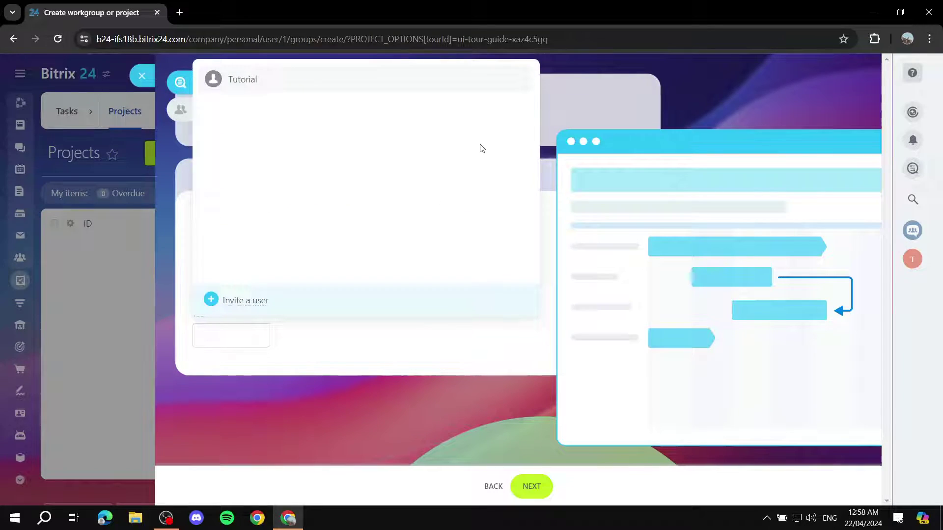
left_click(385, 347)
left_click(529, 485)
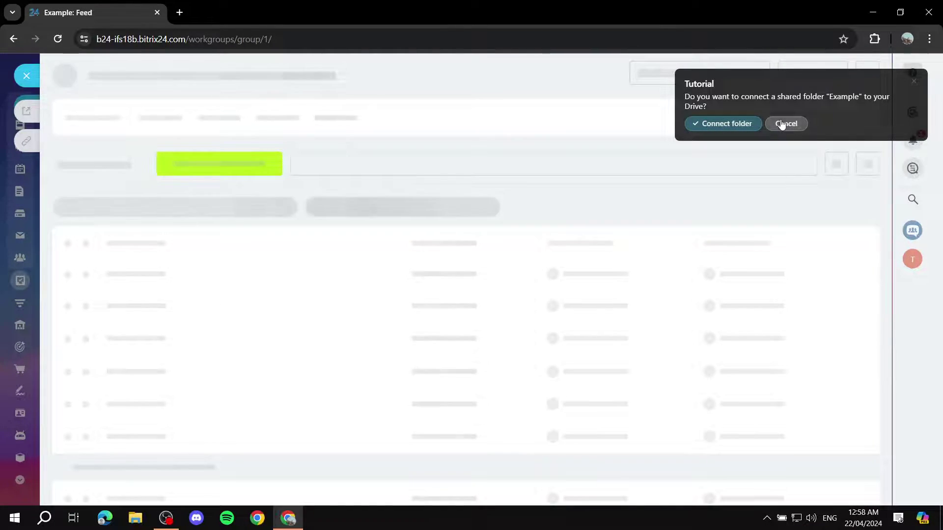
left_click(786, 124)
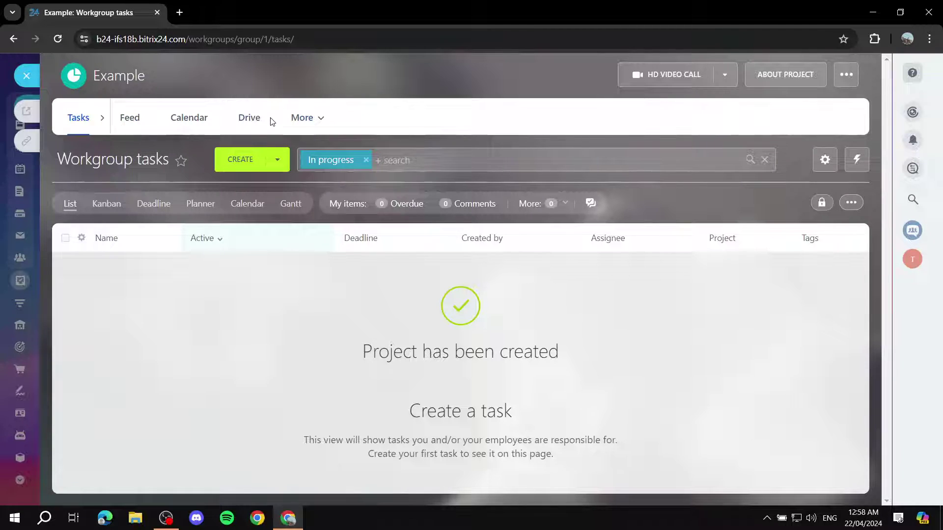
- Start a new task in the Example project with Tutorial as its assignee
left_click(318, 117)
left_click(87, 114)
left_click(235, 163)
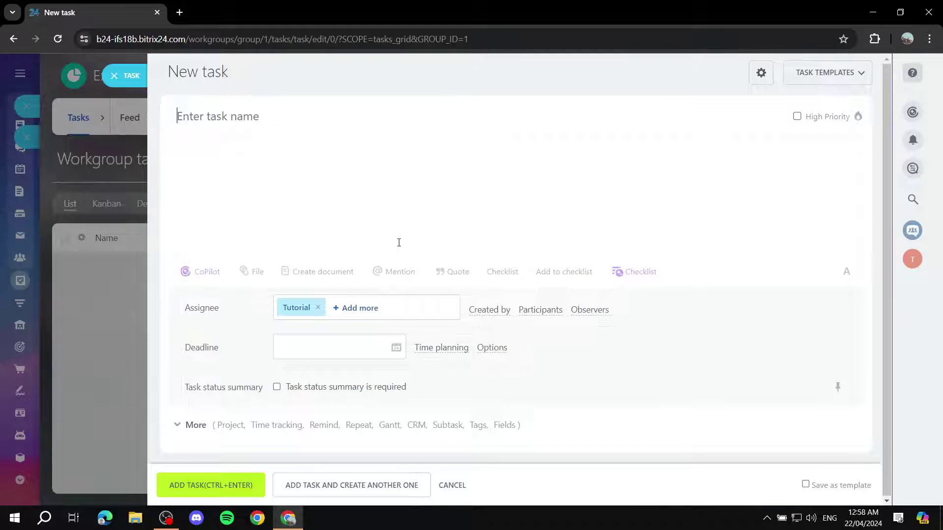
left_click(350, 307)
left_click(390, 383)
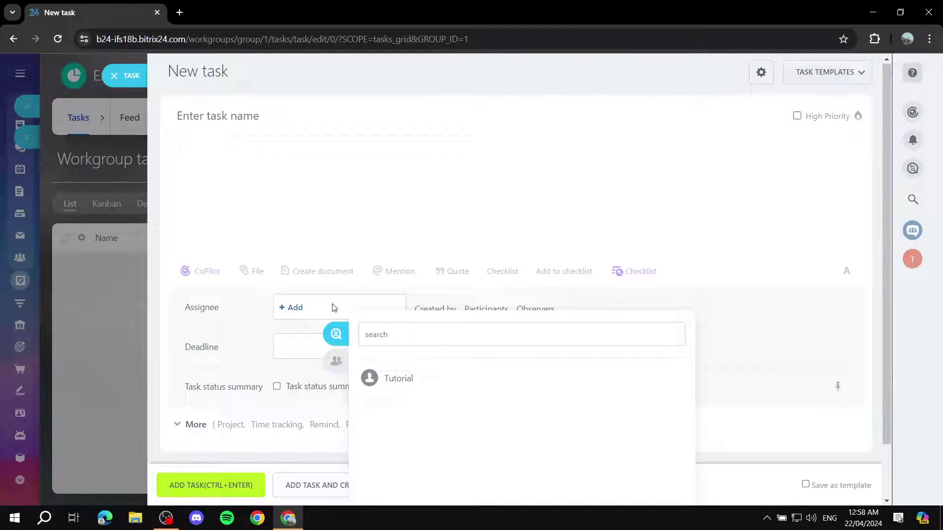
left_click(390, 383)
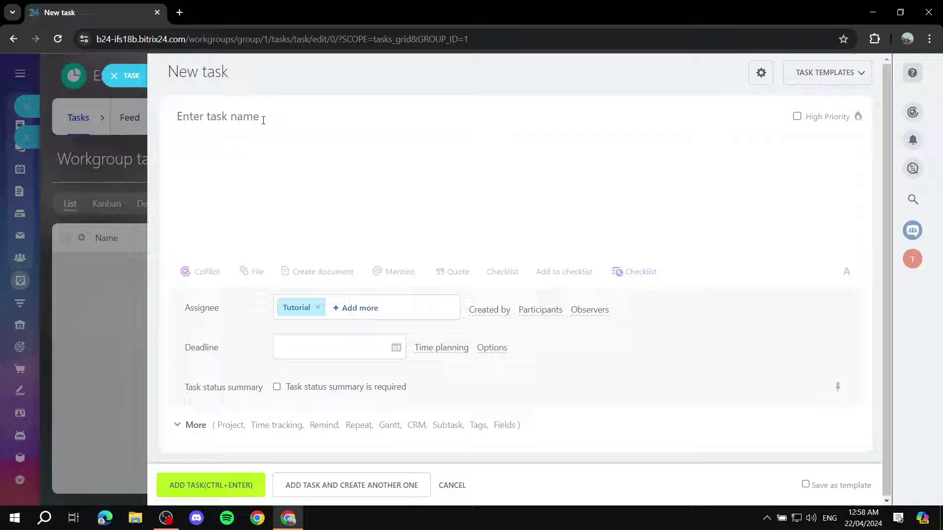
- Name the task "Writing a script", mark it as High Priority and leave the deadline empty
type("Writing a script")
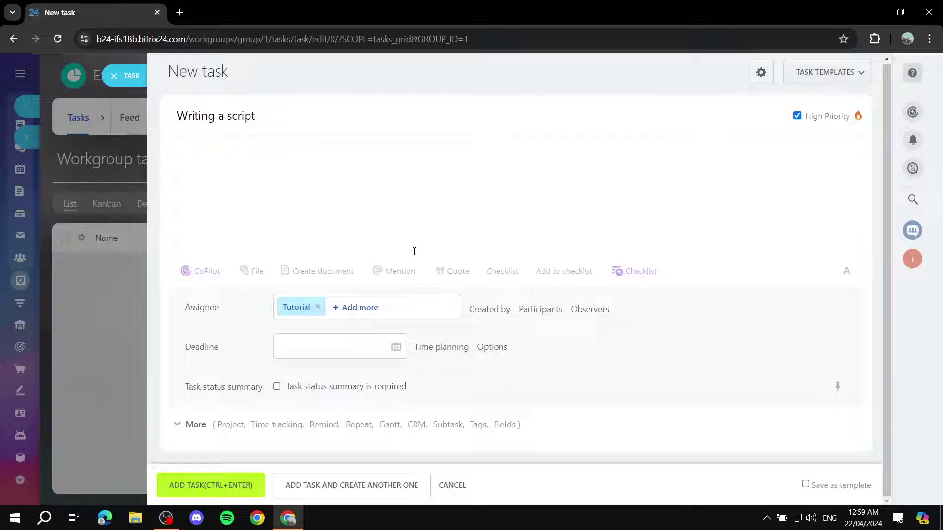
left_click(340, 350)
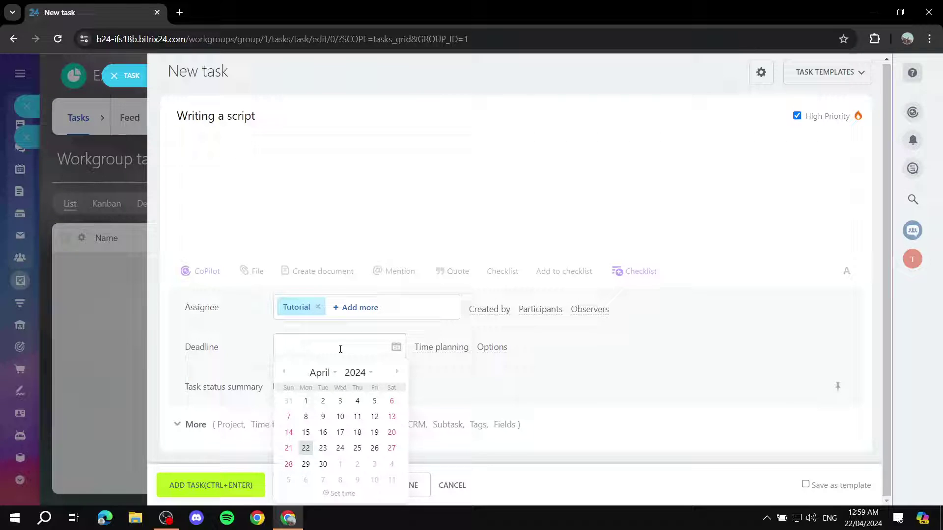
triple_click(568, 375)
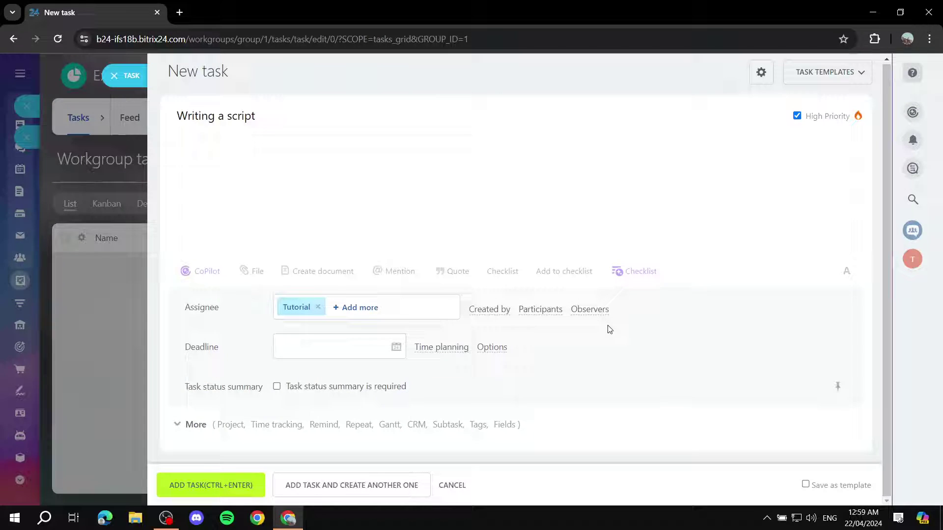
- Expand the additional task options and examine the project, time tracking, reminder, repeat, Gantt, CRM, subtask and tag settings
left_click(181, 426)
scroll(197, 374, "down", 3)
scroll(211, 346, "up", 3)
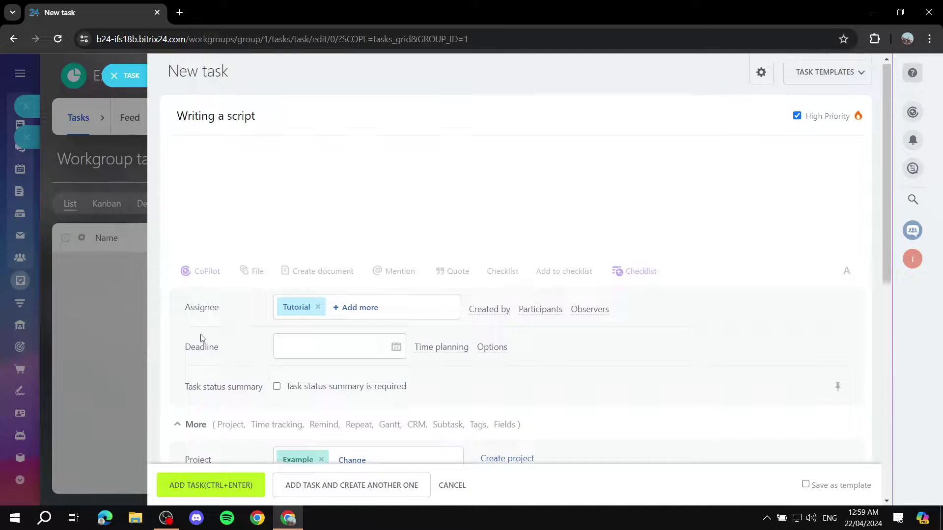
scroll(305, 352, "down", 4)
scroll(363, 322, "down", 4)
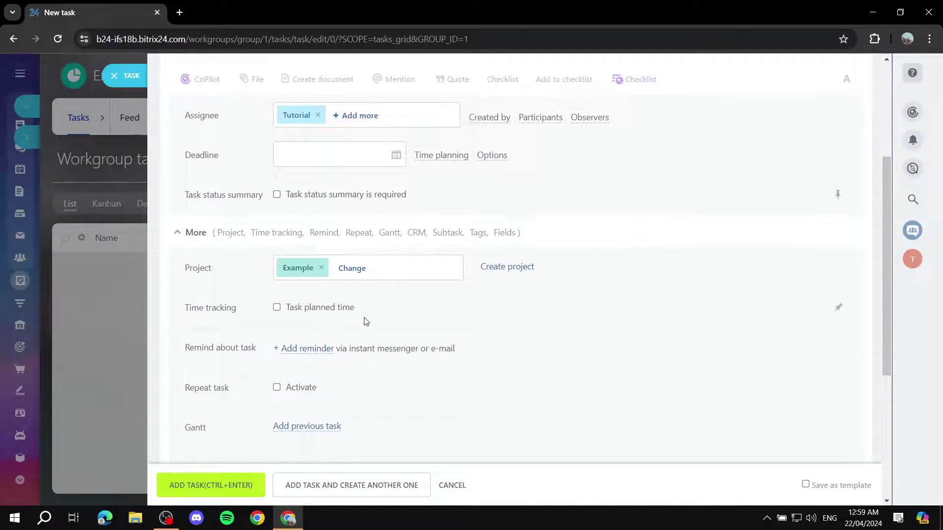
scroll(348, 326, "down", 2)
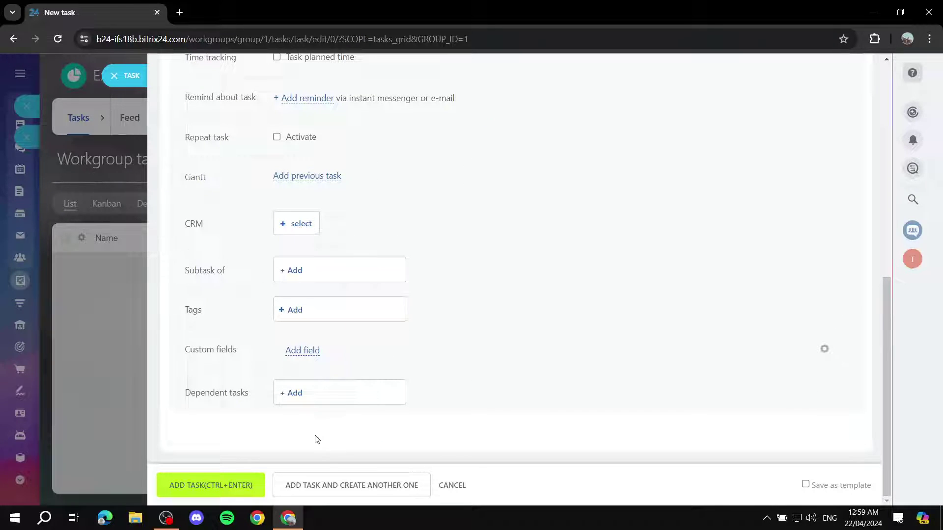
scroll(356, 417, "up", 8)
scroll(334, 295, "up", 3)
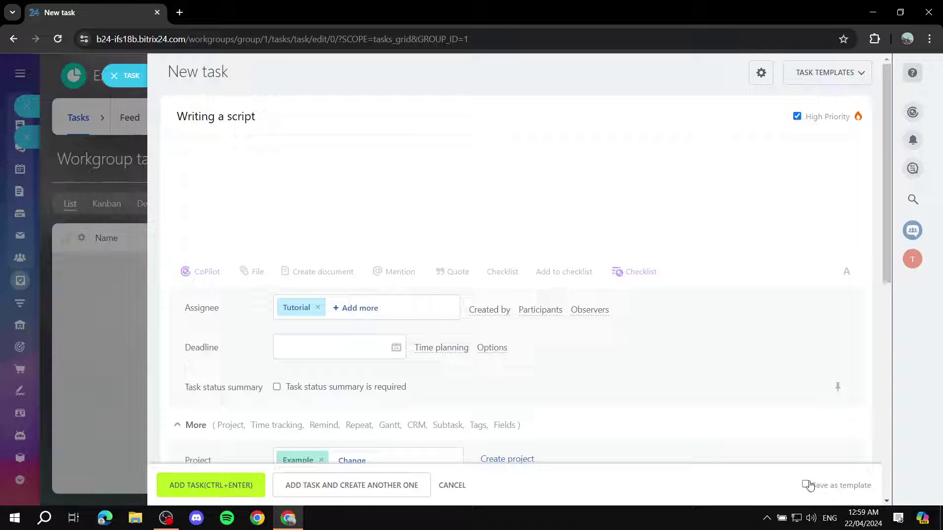
- Add the new task to the project and display the workgroup tasks as a Kanban board
left_click(246, 488)
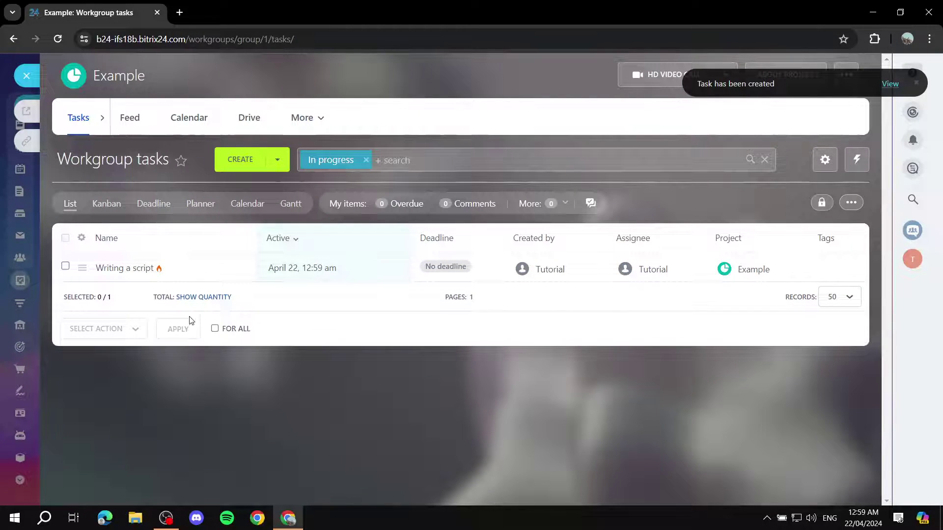
left_click(102, 203)
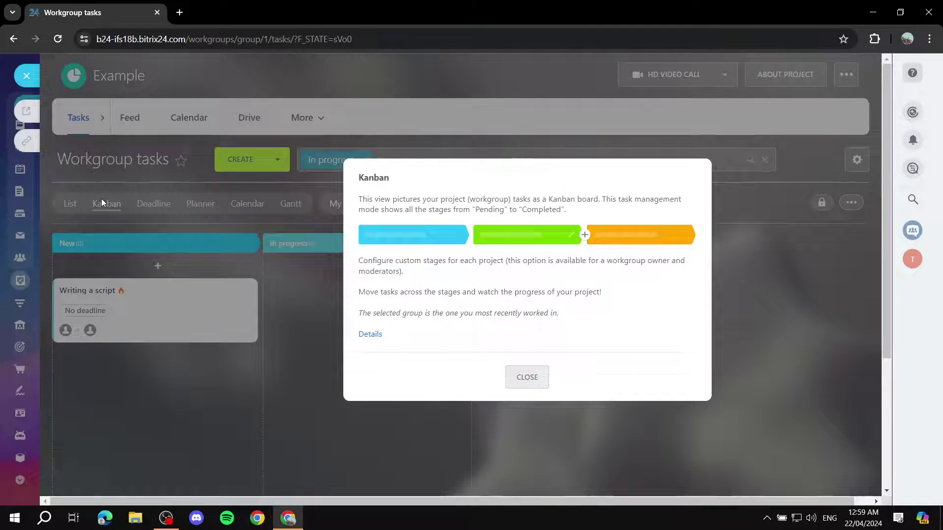
left_click(526, 377)
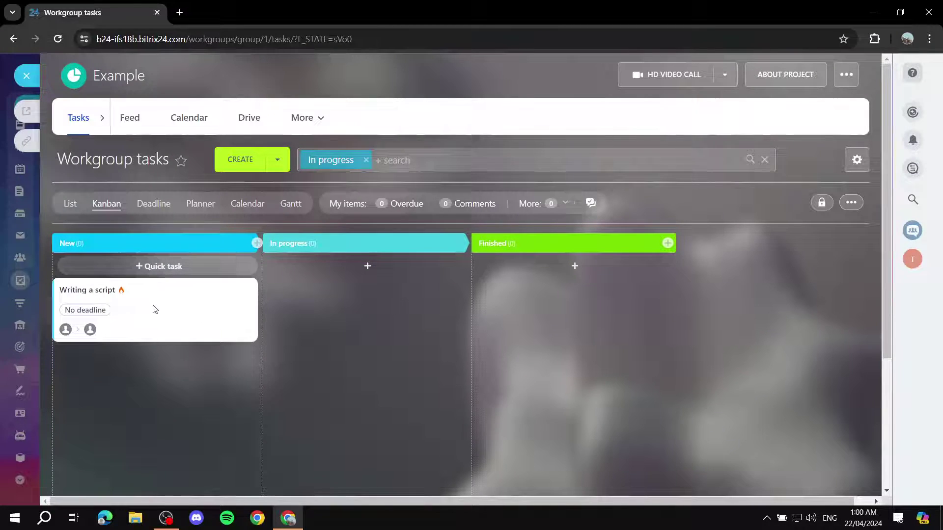
- Try moving the "Writing a script" card out of the New stage on the Kanban board and return it to New
left_click_drag(131, 308, 579, 267)
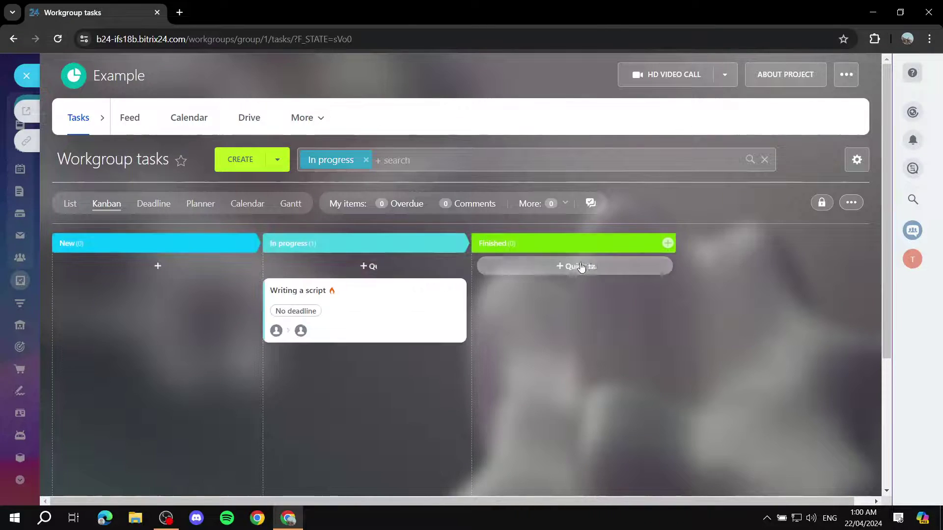
left_click_drag(362, 305, 118, 295)
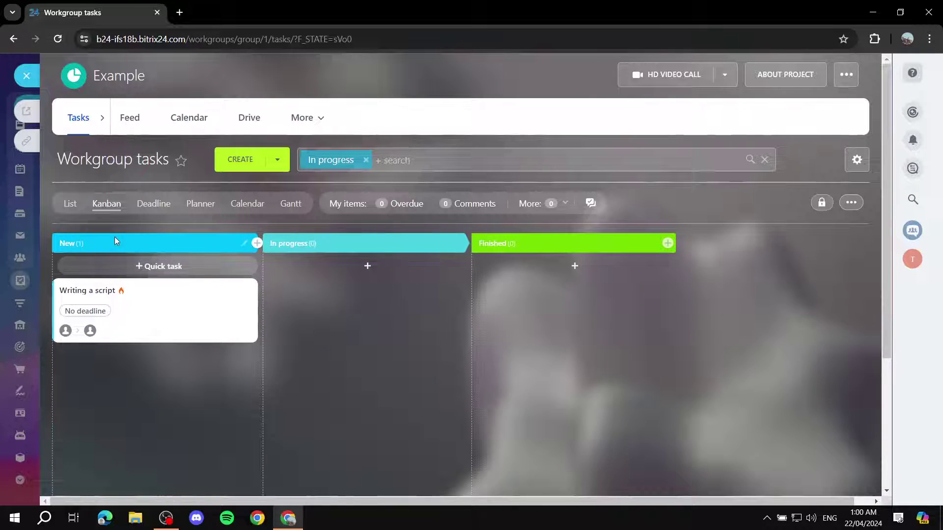
- Close the Example project's board and display the My tasks list
left_click(21, 76)
left_click(27, 79)
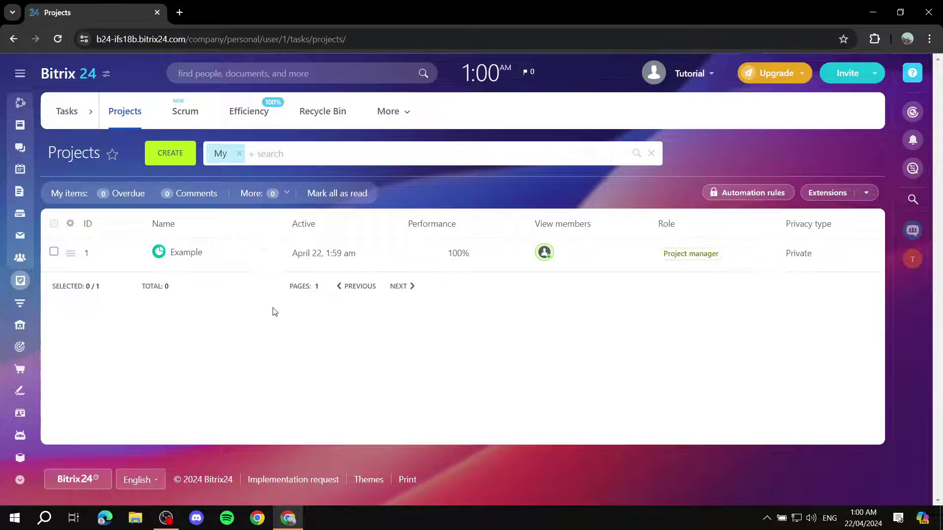
left_click(69, 112)
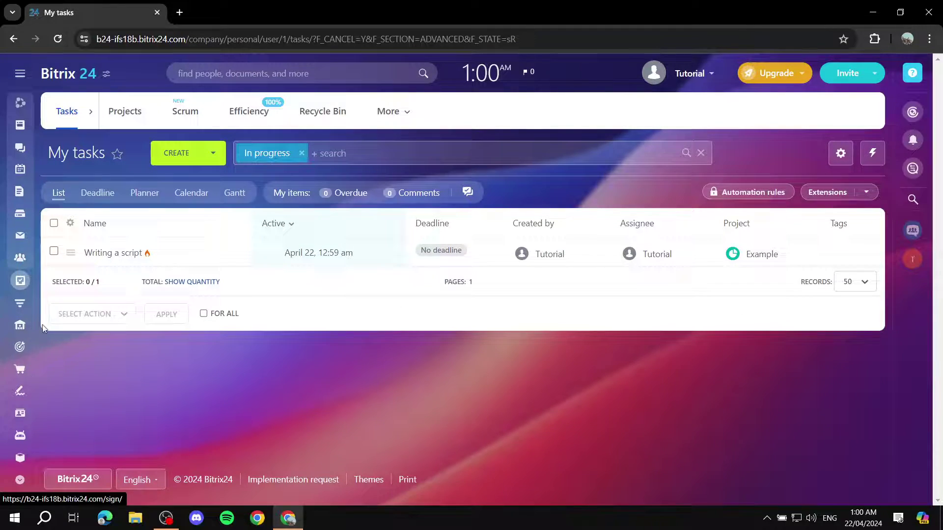
mouse_move(13, 281)
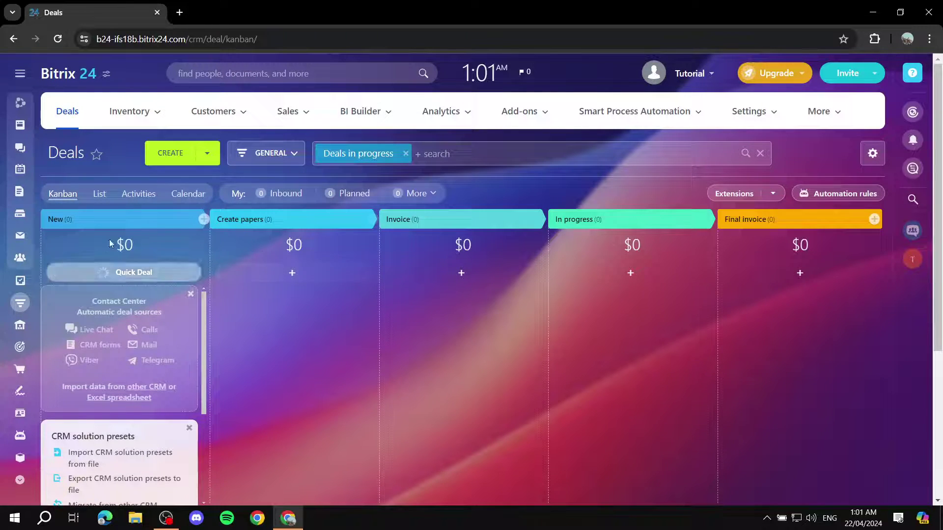
- Fill in a quick deal in the CRM's New stage named JIAOWJTA with an amount of 20, and discard it
left_click(148, 272)
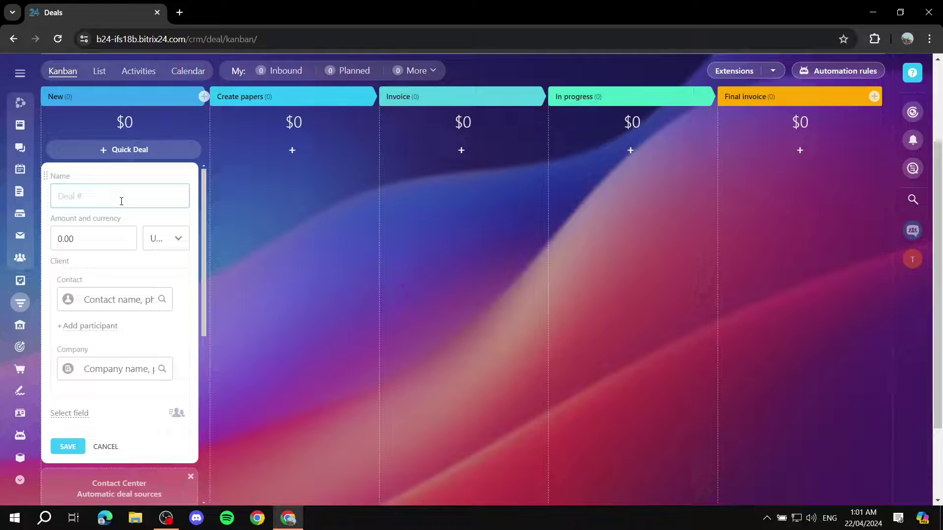
type("JIAOWJTA")
double_click(106, 231)
type("2")
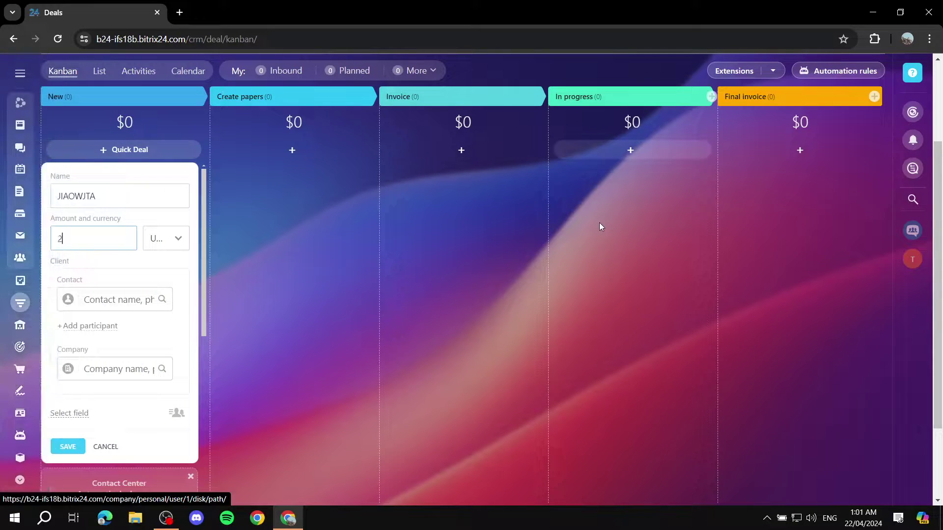
type("0")
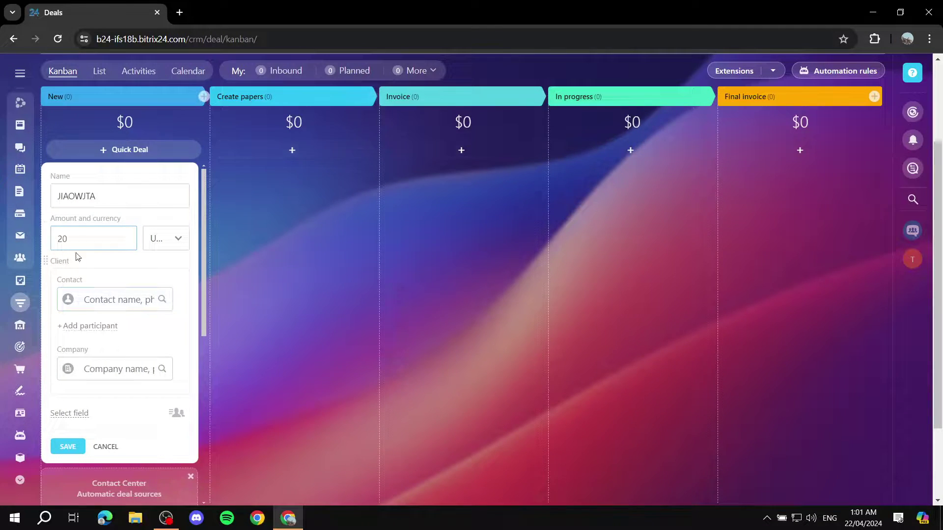
left_click(106, 447)
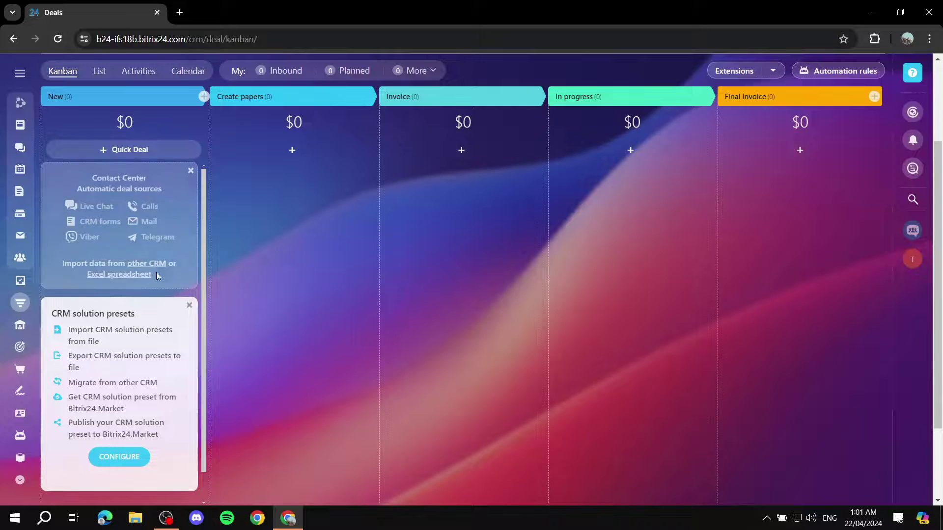
- Open the full new deal form, examine its general, source, products and recurring sections, and leave without saving
scroll(162, 268, "up", 3)
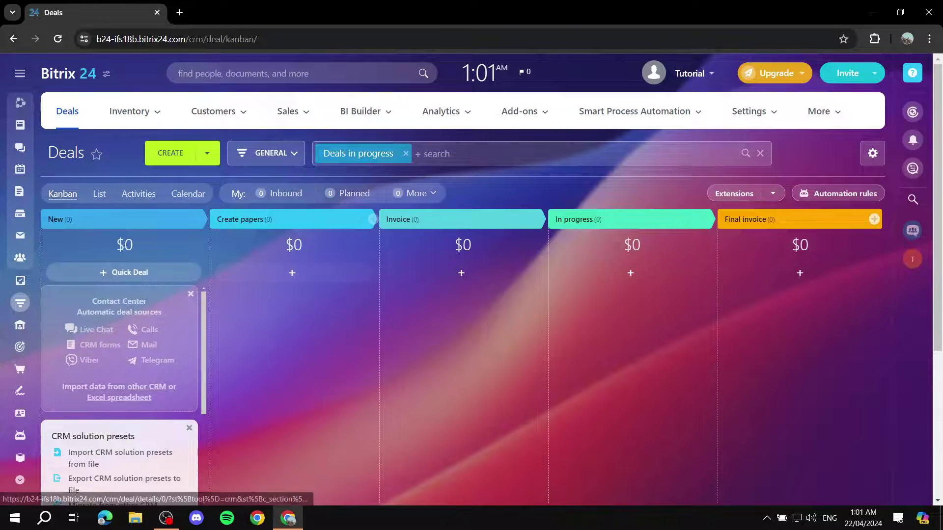
left_click(173, 153)
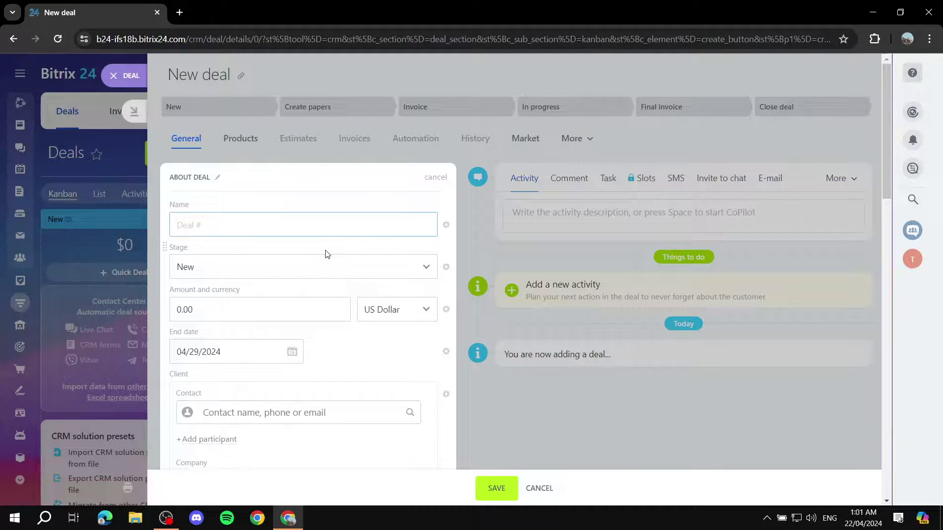
scroll(331, 250, "down", 10)
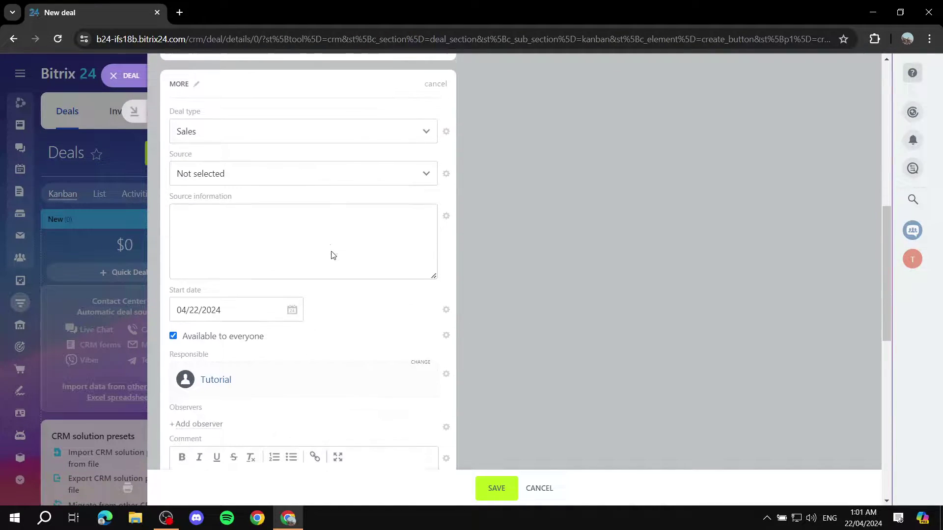
scroll(320, 113, "down", 10)
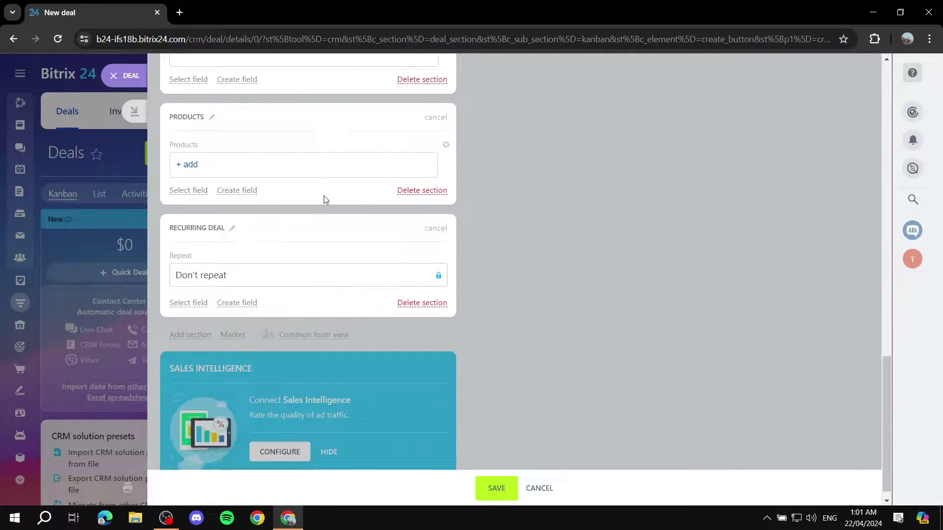
left_click(539, 488)
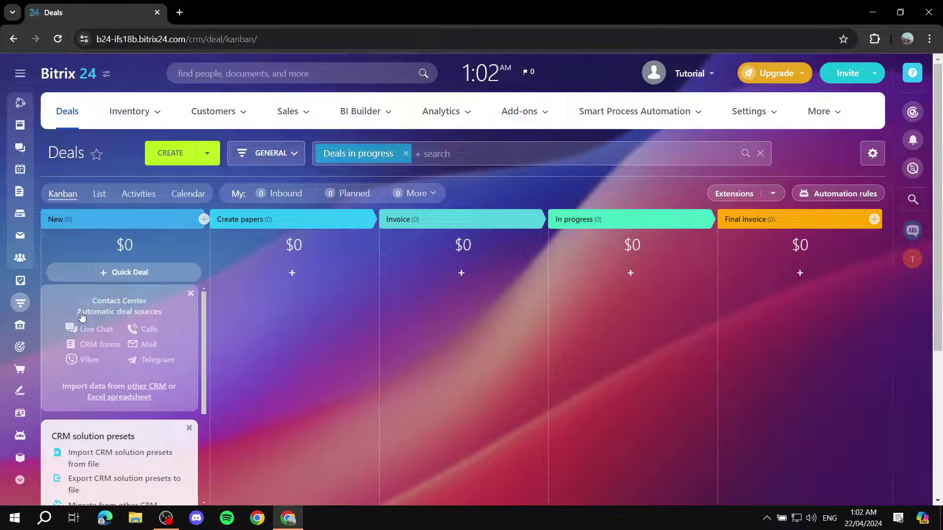
- Look over the CRM solution presets in the New stage and the options in the CRM section menus
scroll(140, 350, "down", 3)
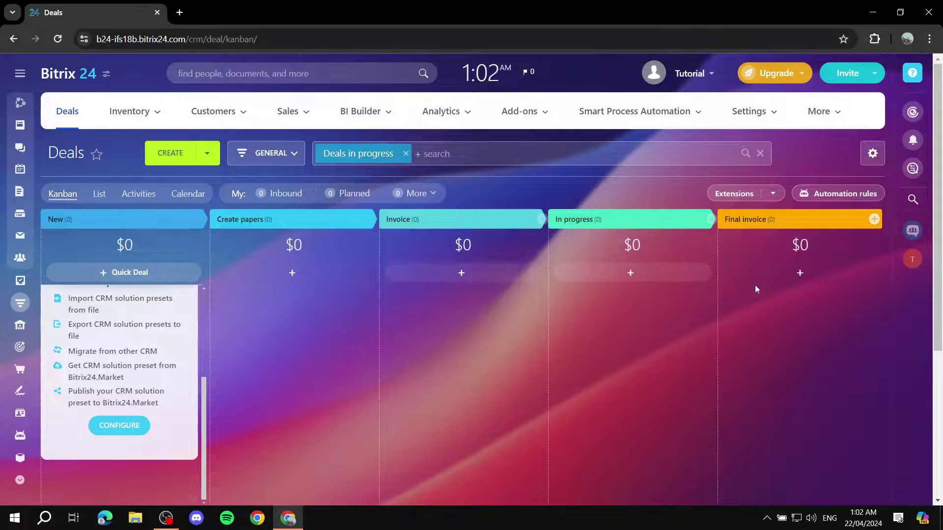
scroll(120, 303, "up", 3)
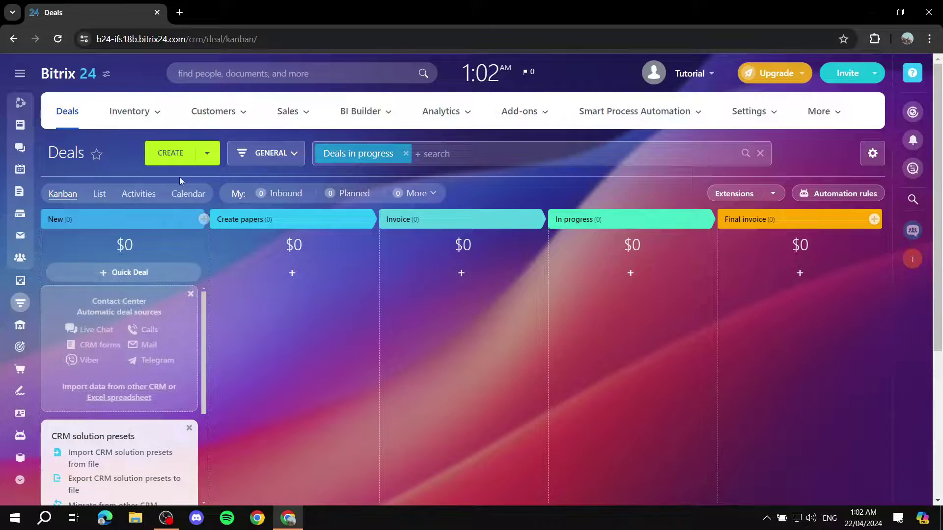
mouse_move(138, 113)
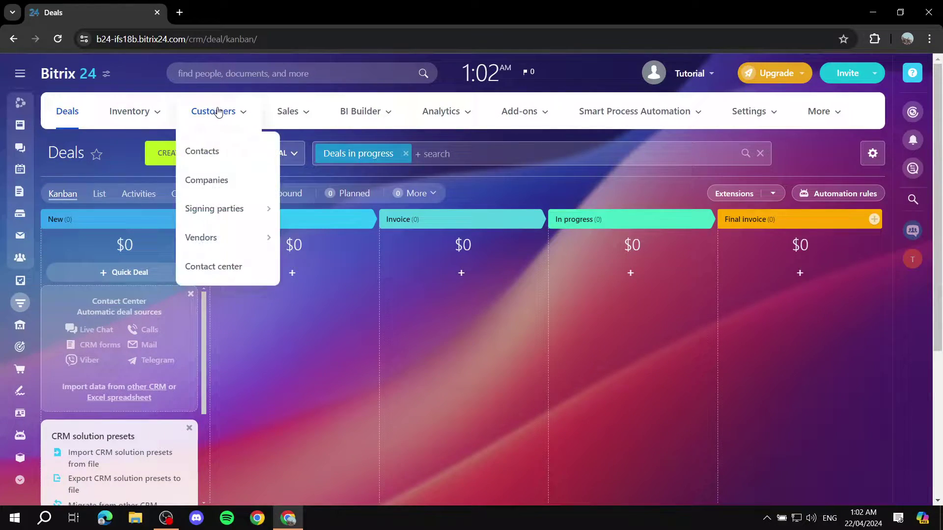
mouse_move(530, 116)
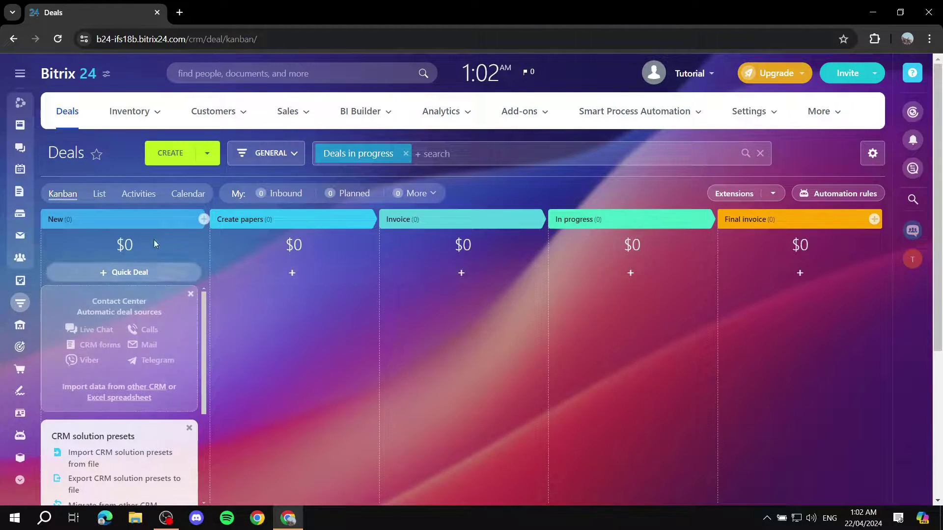
- Open the Automation section, inspect the new RPA workflow form and close it without saving
mouse_move(15, 329)
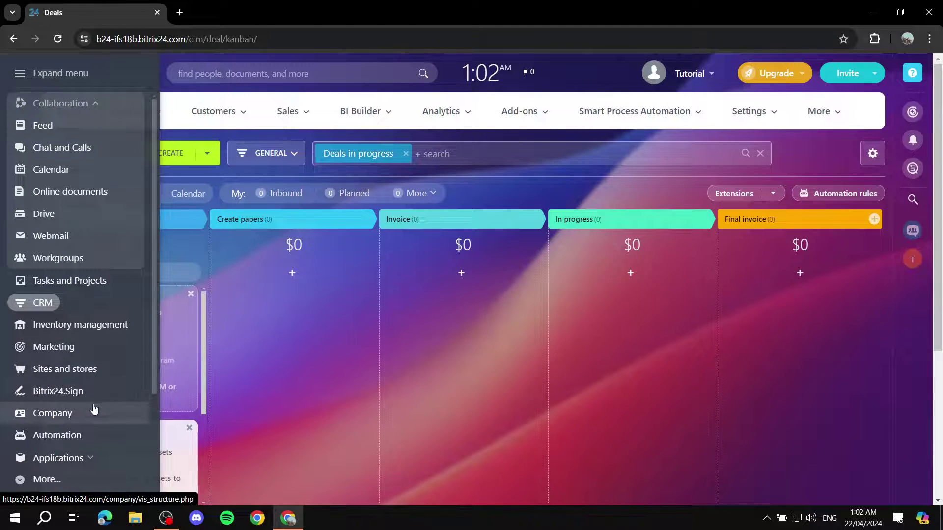
left_click(58, 436)
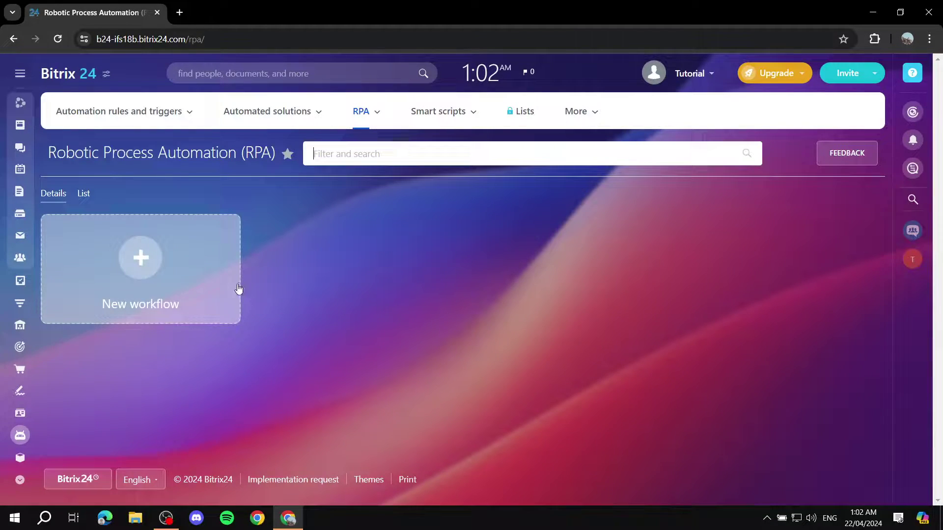
left_click(133, 270)
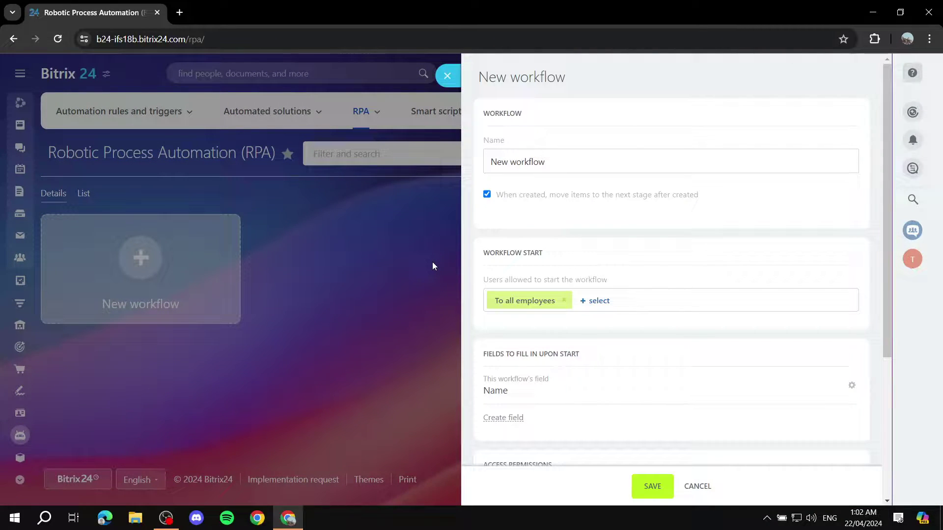
left_click(433, 263)
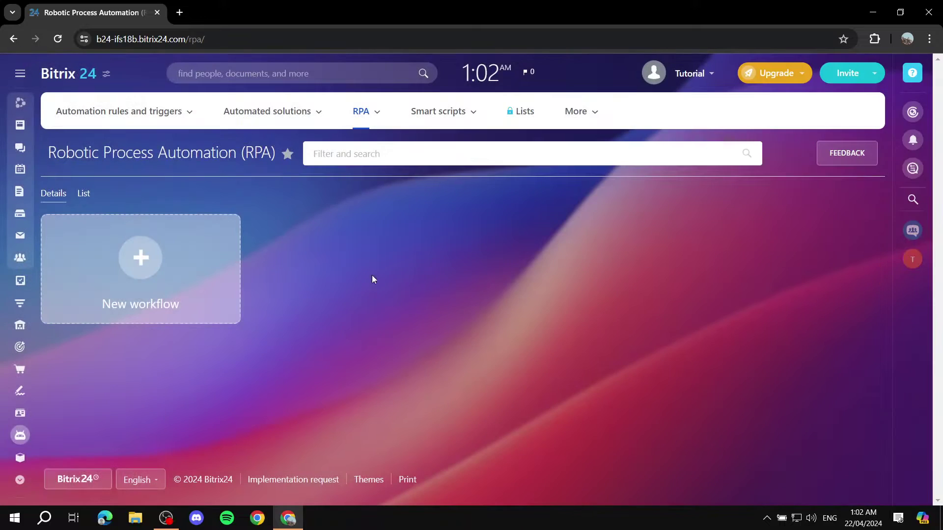
- Open the company structure and transfer the employee Tutorial from Bitrix to the Accounts Department
left_click(20, 417)
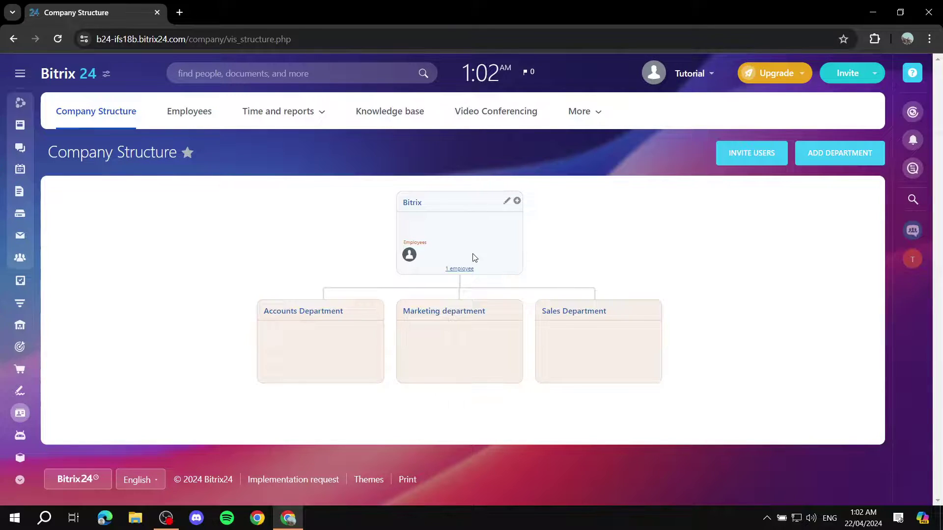
left_click_drag(407, 255, 353, 324)
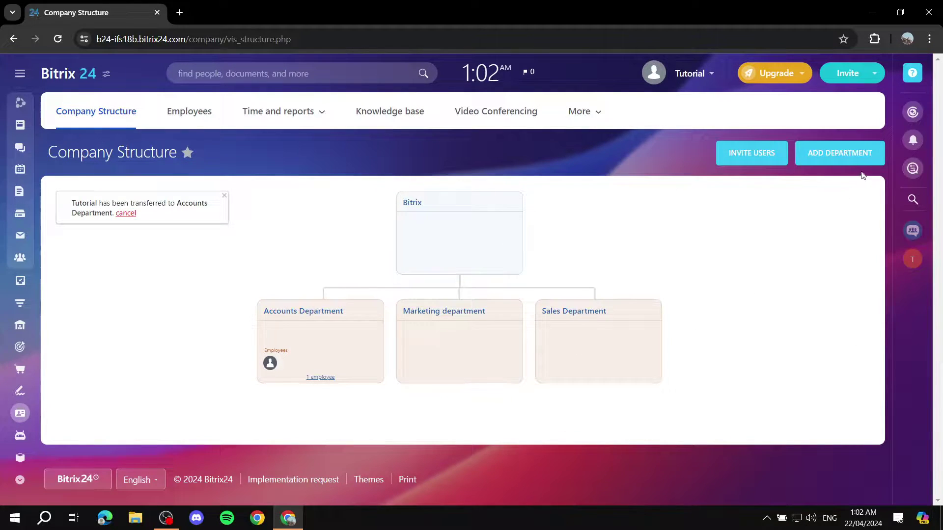
- Look through the workspace's main sections and open Drive
mouse_move(27, 372)
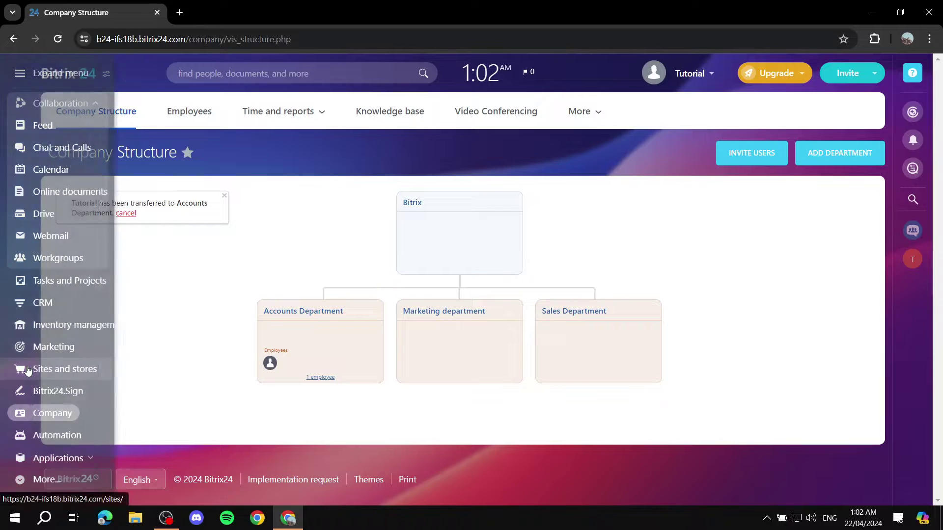
scroll(40, 427, "down", 3)
scroll(47, 425, "up", 3)
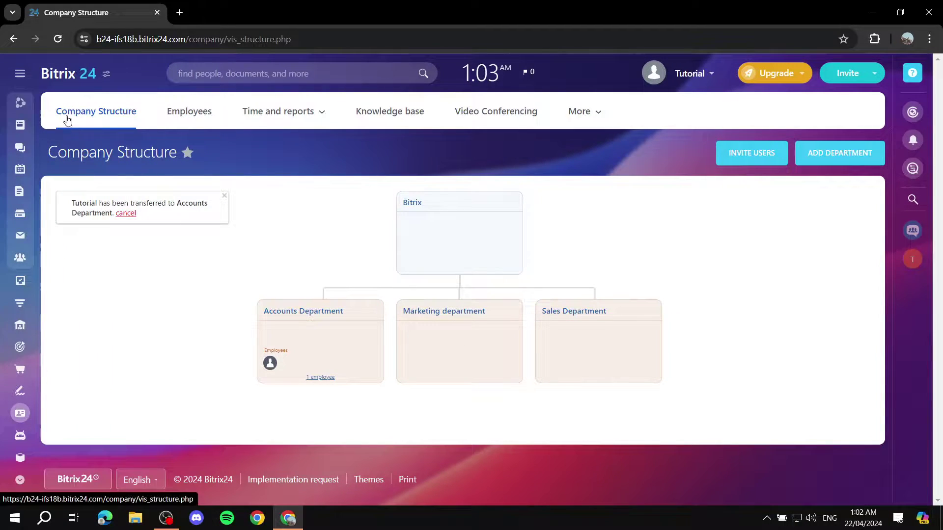
left_click(22, 212)
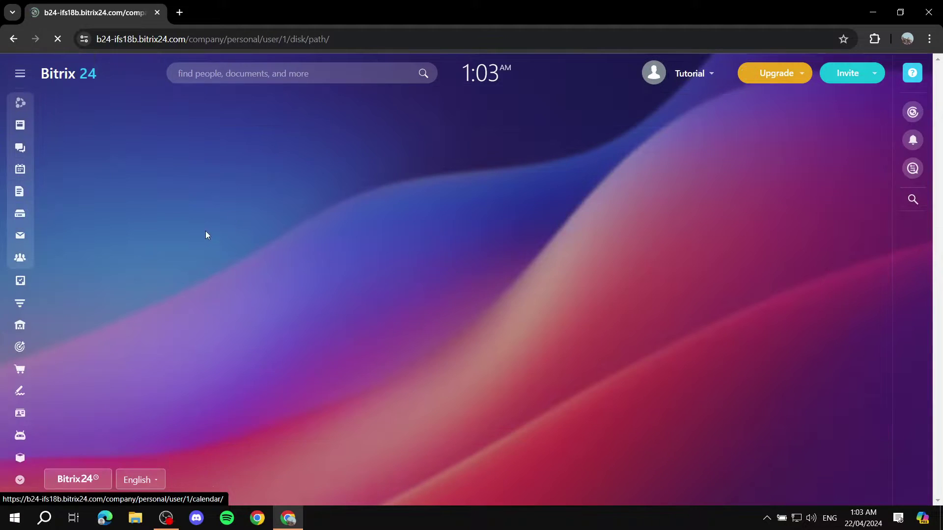
mouse_move(22, 194)
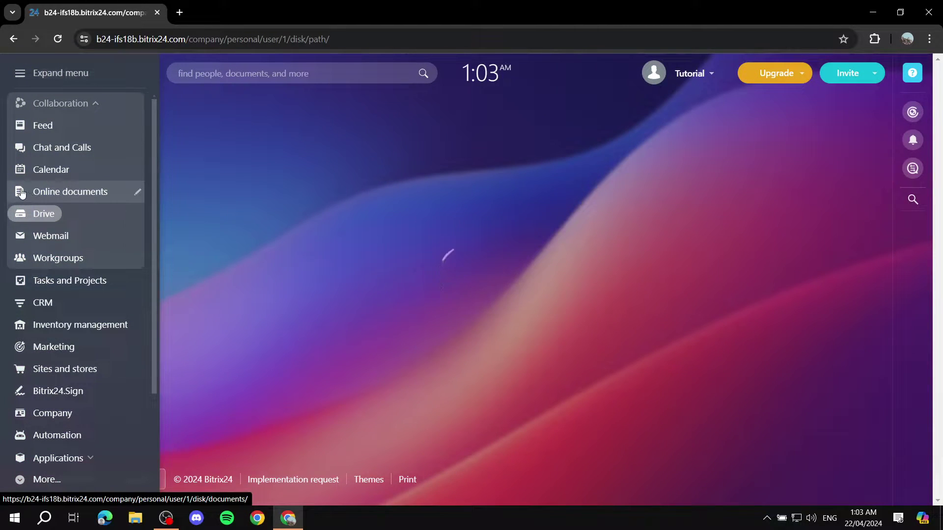
- Open the Feed and review the welcome post, company pulse, My Tasks, popular posts and desktop and mobile app widgets
left_click(49, 125)
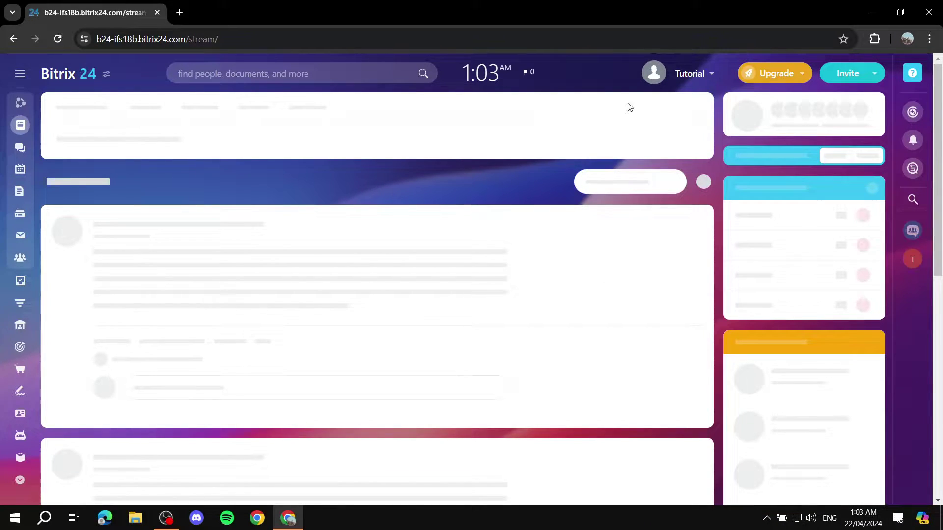
scroll(590, 162, "down", 3)
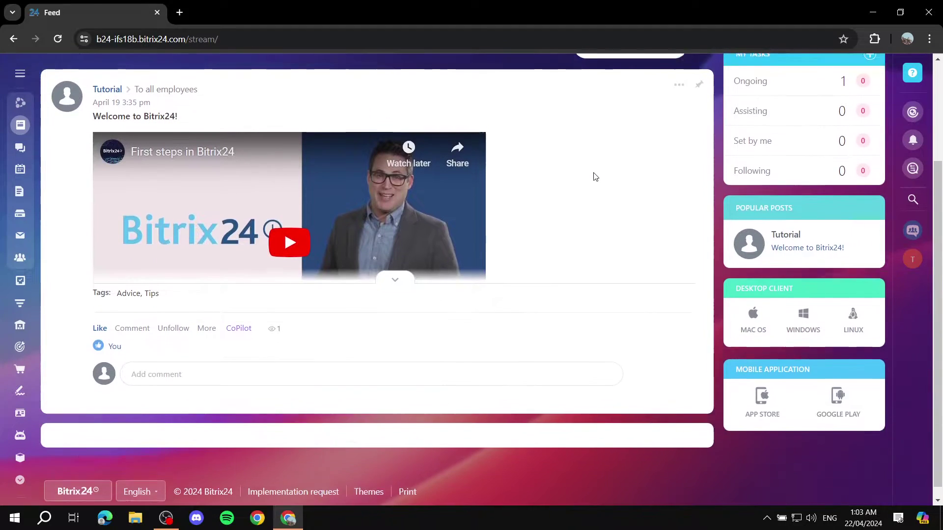
scroll(540, 196, "up", 3)
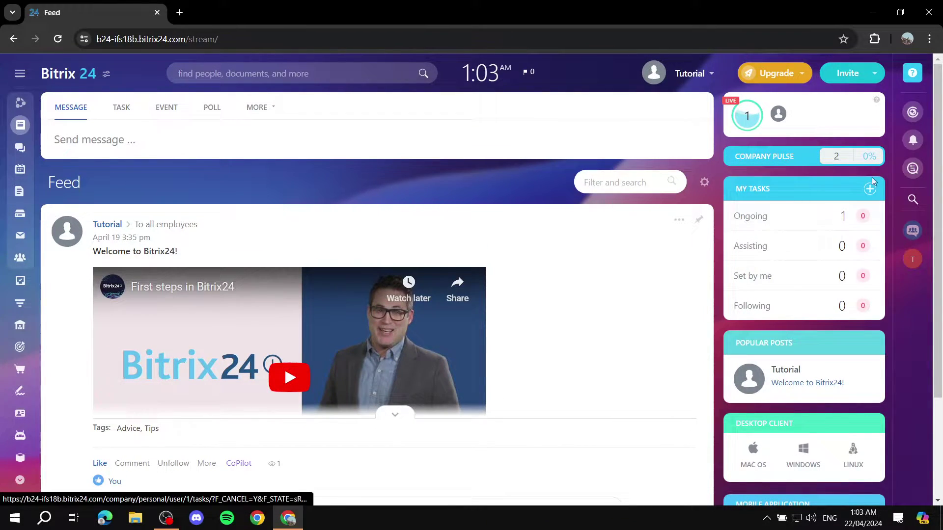
scroll(585, 332, "down", 5)
scroll(398, 256, "up", 4)
scroll(398, 256, "up", 1)
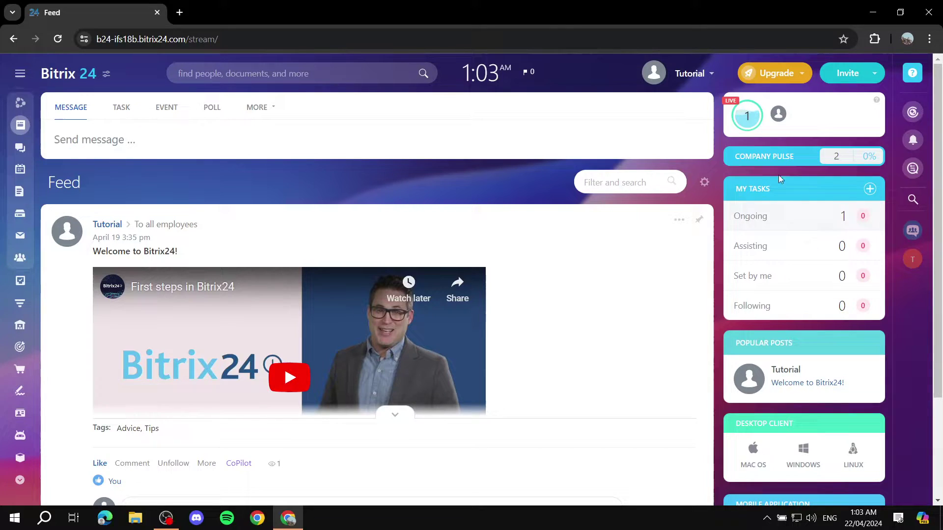
scroll(514, 123, "down", 3)
scroll(515, 123, "up", 3)
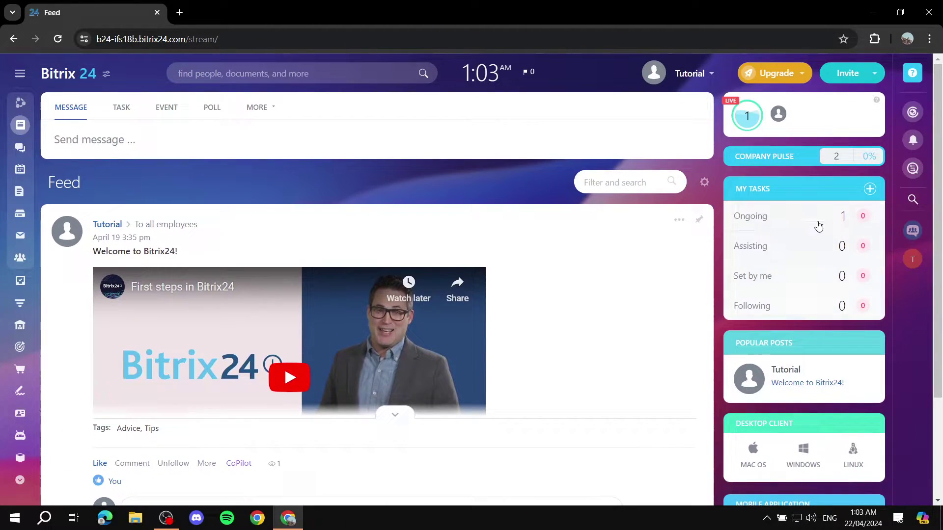
- List the ongoing tasks from the Feed, examine the "Writing a script" task's details and close the task
left_click(751, 216)
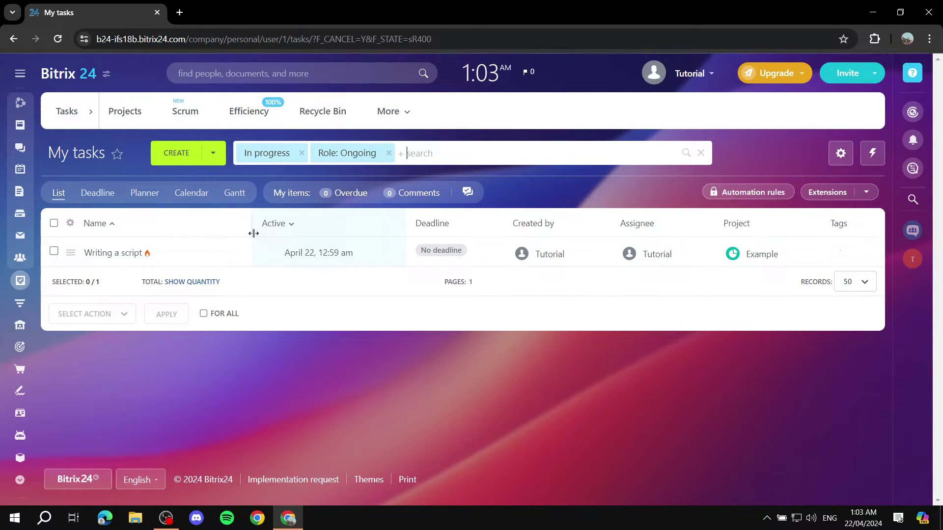
left_click(142, 255)
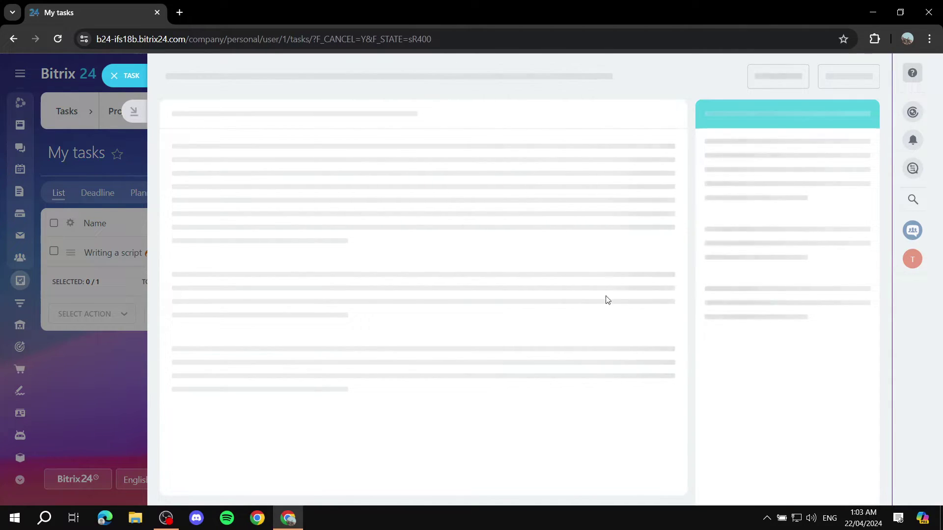
scroll(626, 208, "down", 1)
scroll(320, 232, "up", 1)
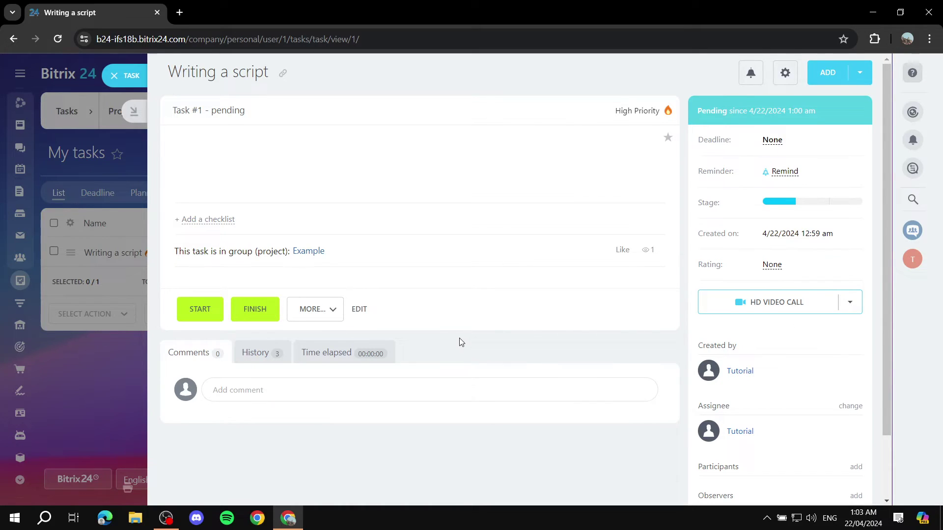
scroll(432, 336, "down", 2)
scroll(864, 78, "up", 2)
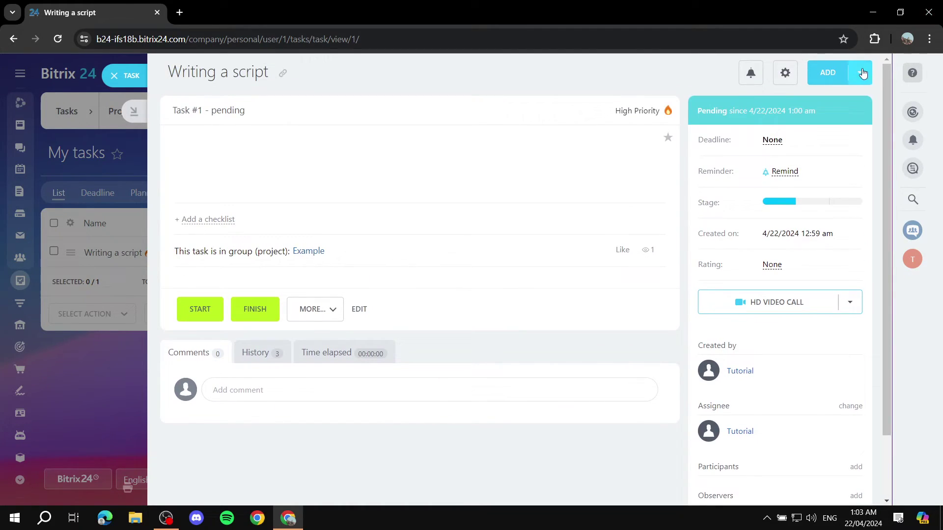
left_click(113, 135)
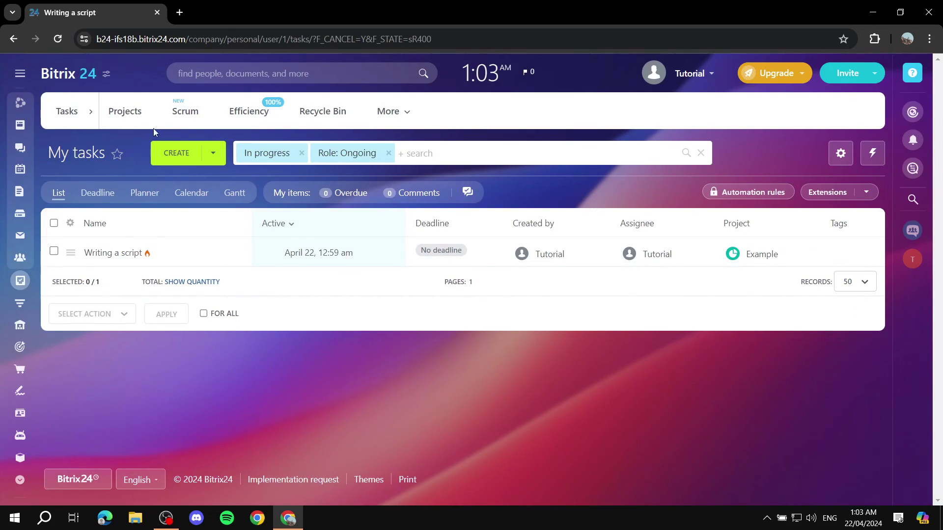